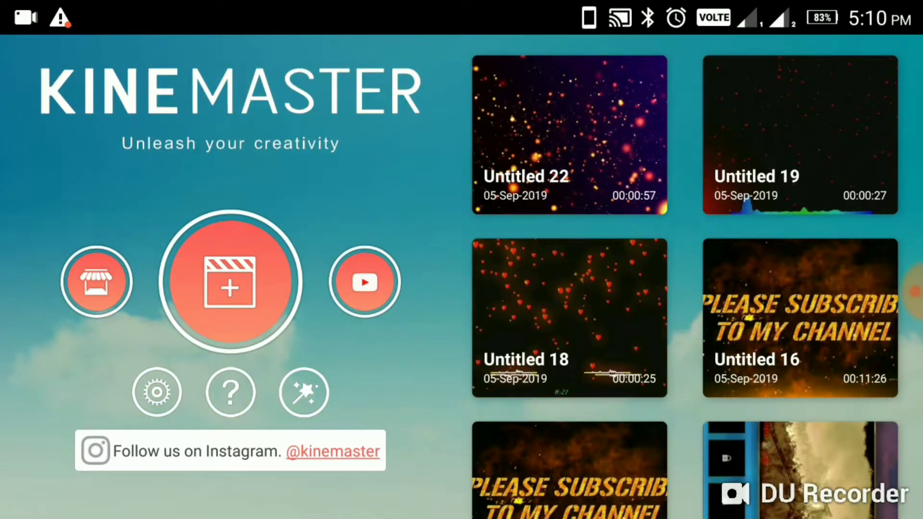
Start a new 16:9 project and open the uc images folder in Media.
{"action": "left_click", "coordinate": [240, 255]}
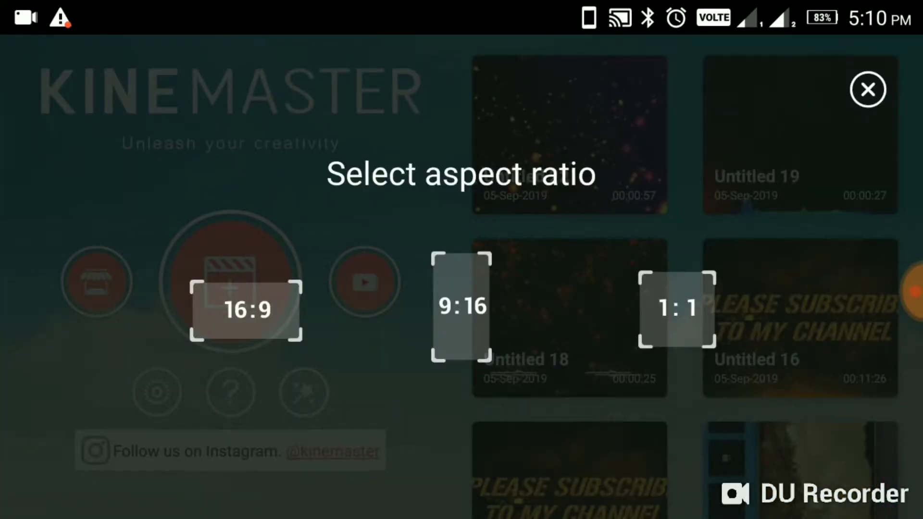
{"action": "left_click", "coordinate": [262, 310]}
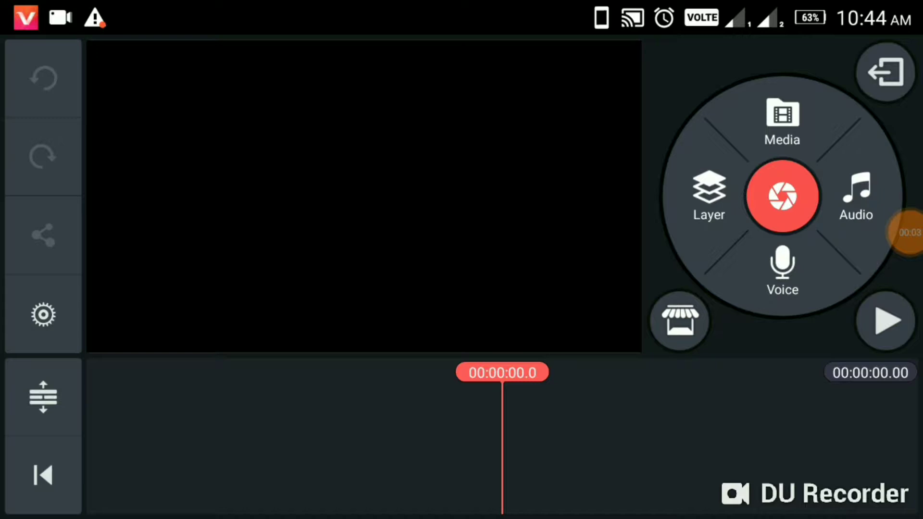
{"action": "left_click", "coordinate": [783, 119]}
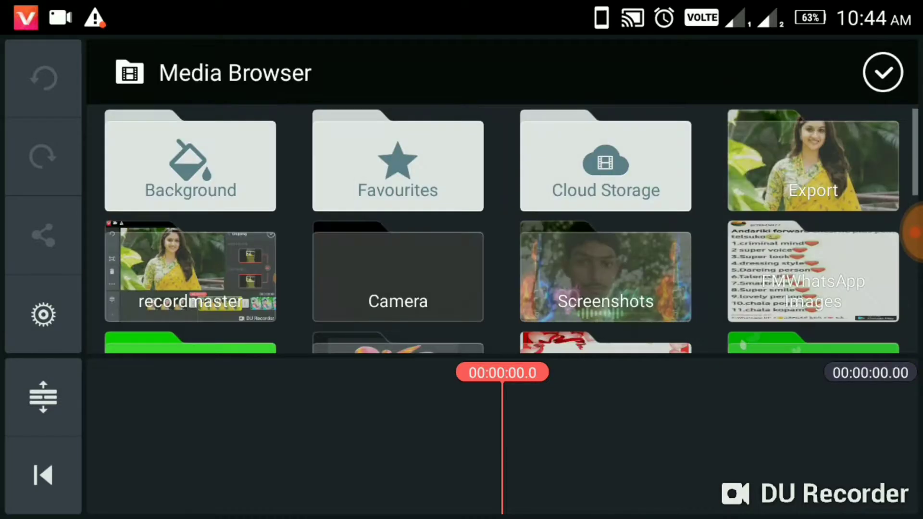
{"action": "left_click_drag", "start_coordinate": [788, 287], "coordinate": [793, 166]}
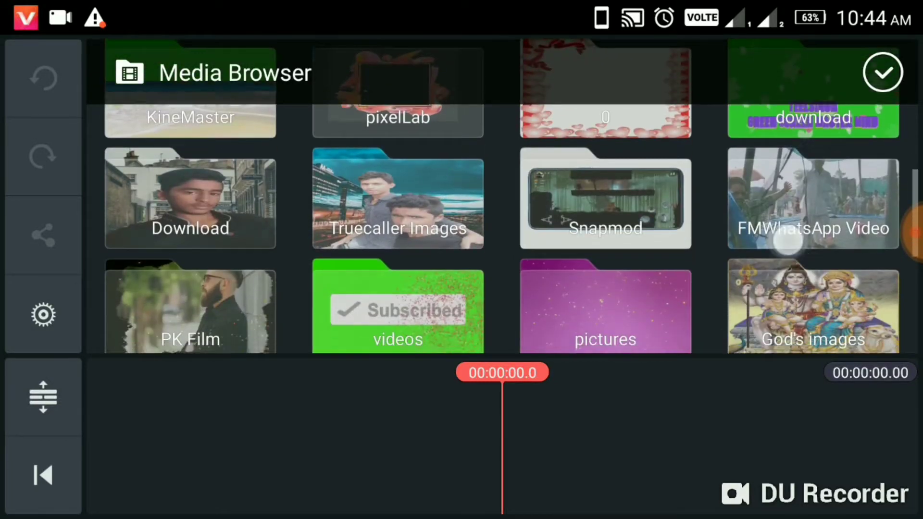
{"action": "left_click_drag", "start_coordinate": [784, 233], "coordinate": [787, 137]}
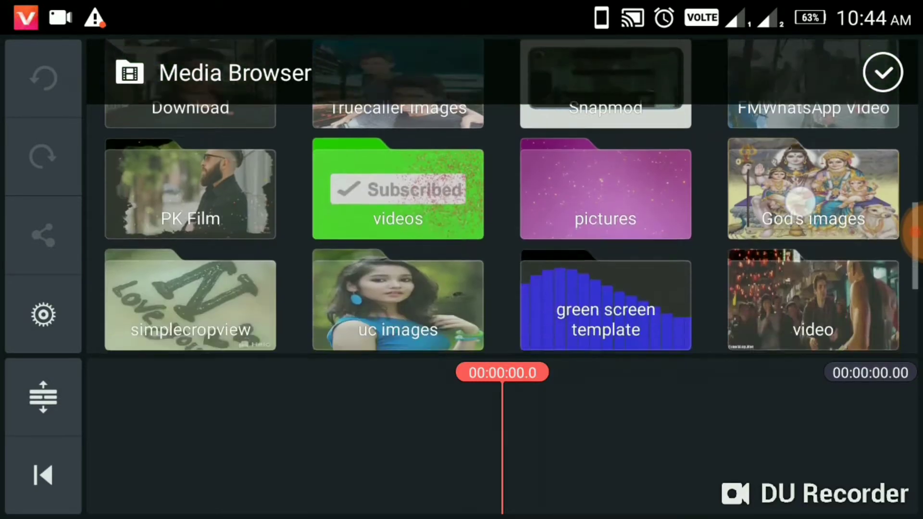
{"action": "left_click", "coordinate": [394, 233]}
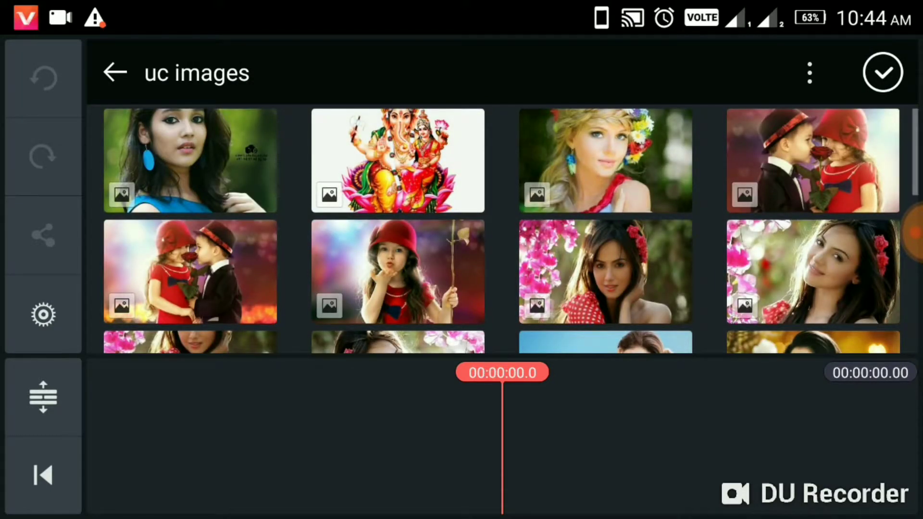
Add six photos to the timeline, rewind to the start, and close the media library.
{"action": "left_click", "coordinate": [191, 160]}
{"action": "left_click", "coordinate": [621, 147]}
{"action": "left_click", "coordinate": [836, 143]}
{"action": "left_click_drag", "start_coordinate": [782, 260], "coordinate": [779, 166]}
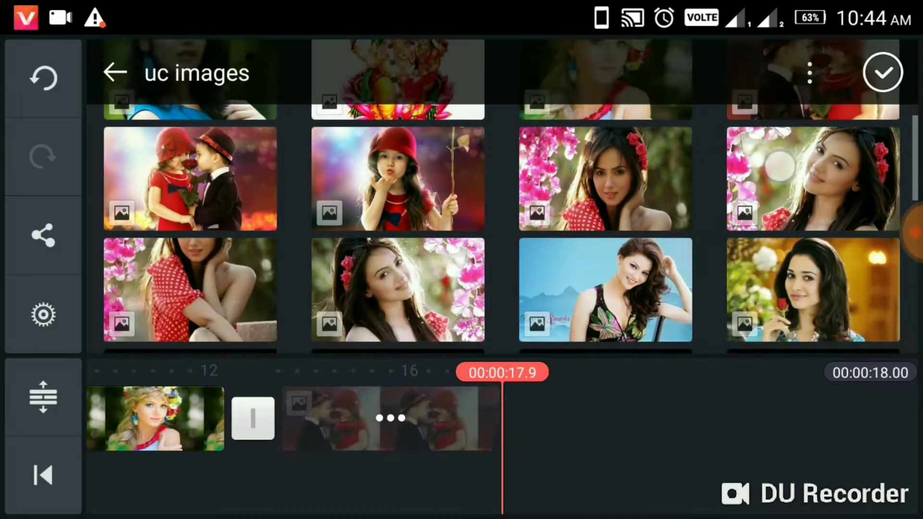
{"action": "left_click", "coordinate": [398, 178]}
{"action": "left_click_drag", "start_coordinate": [607, 289], "coordinate": [606, 192]}
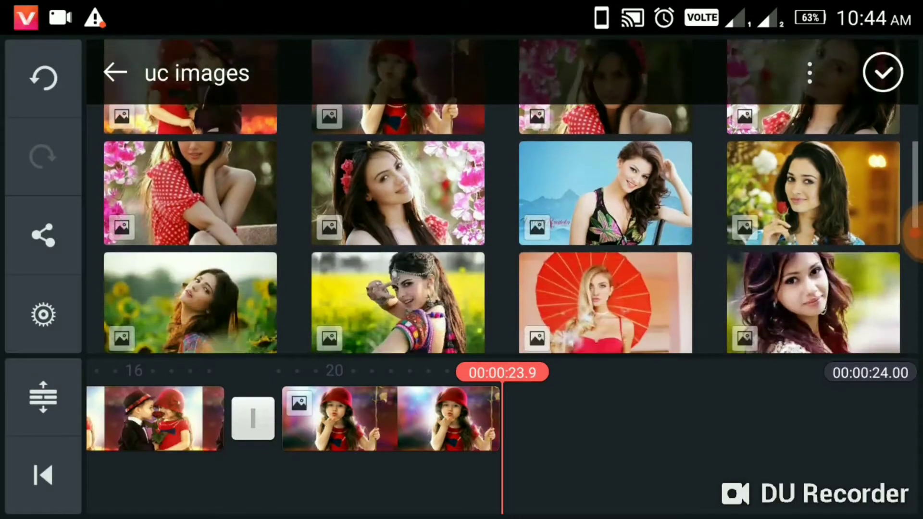
{"action": "left_click", "coordinate": [649, 177]}
{"action": "left_click", "coordinate": [820, 191]}
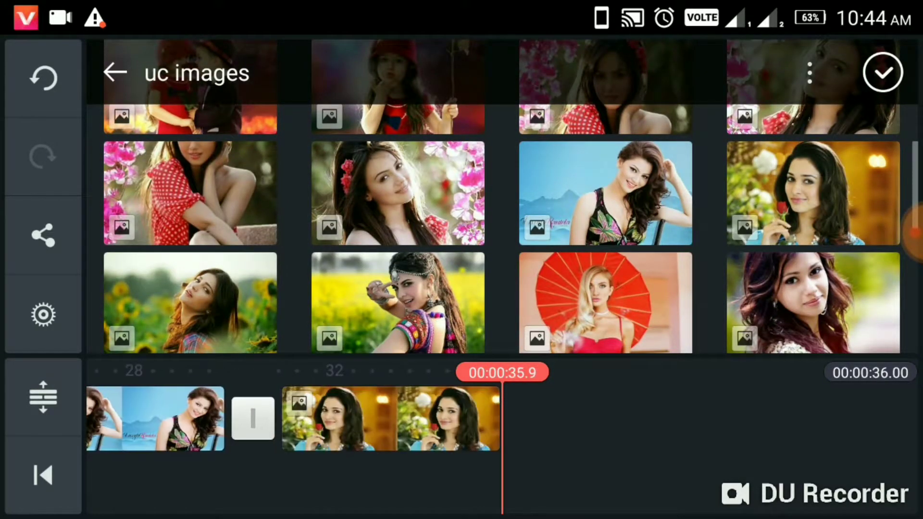
{"action": "left_click_drag", "start_coordinate": [731, 409], "coordinate": [902, 409]}
{"action": "left_click", "coordinate": [43, 474]}
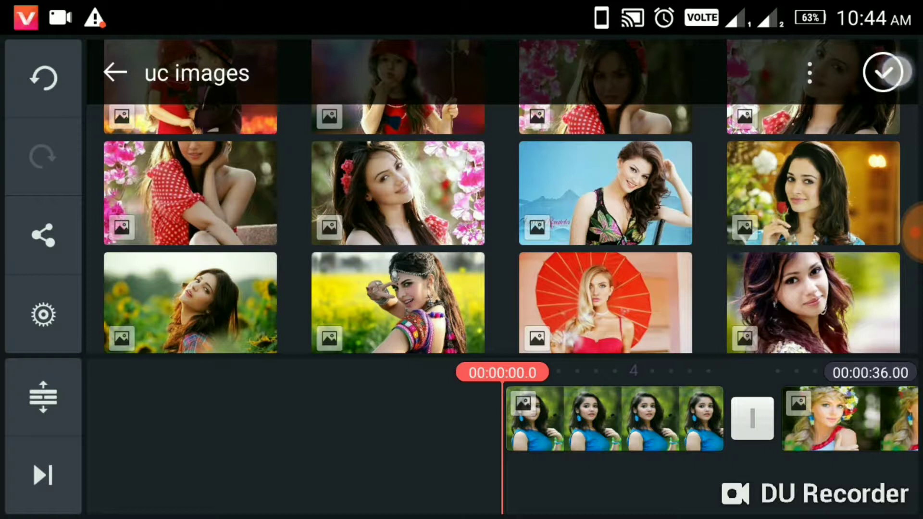
{"action": "left_click", "coordinate": [883, 72]}
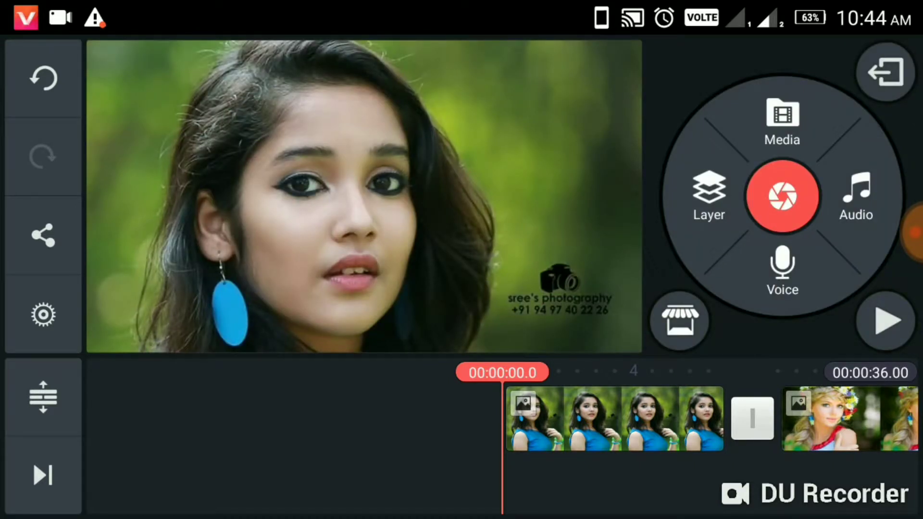
Give the first photo clip one zoomed-out crop with matching start and end framing.
{"action": "left_click", "coordinate": [620, 422]}
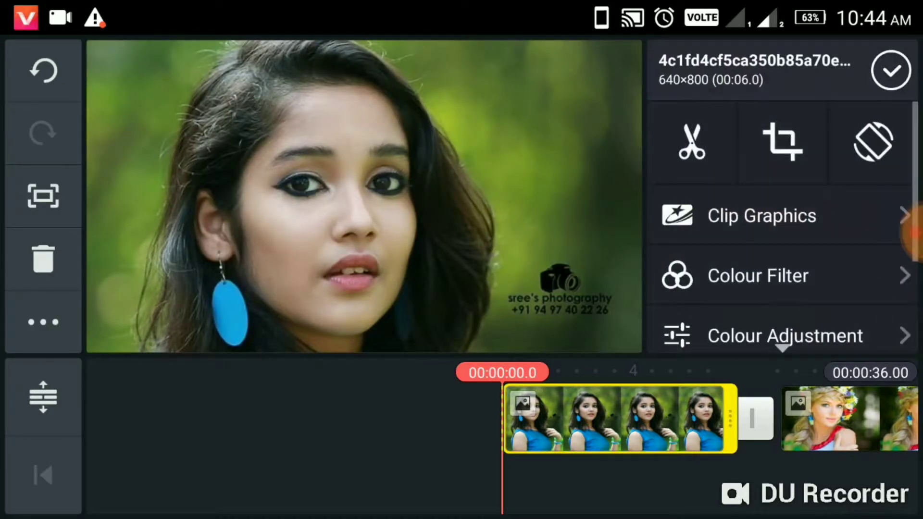
{"action": "left_click", "coordinate": [794, 139]}
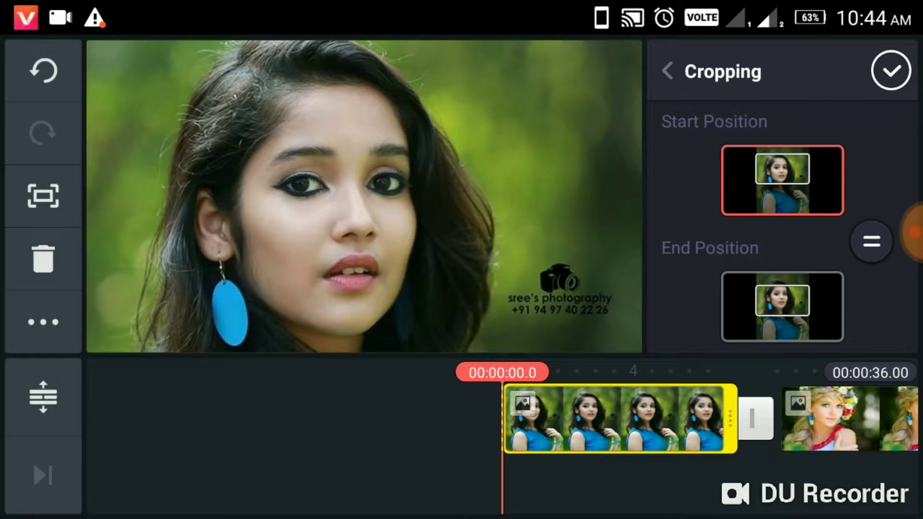
{"action": "mouse_move", "coordinate": [583, 268]}
{"action": "left_mouse_down"}
{"action": "mouse_move", "coordinate": [553, 261]}
{"action": "mouse_move", "coordinate": [553, 252]}
{"action": "left_mouse_up"}
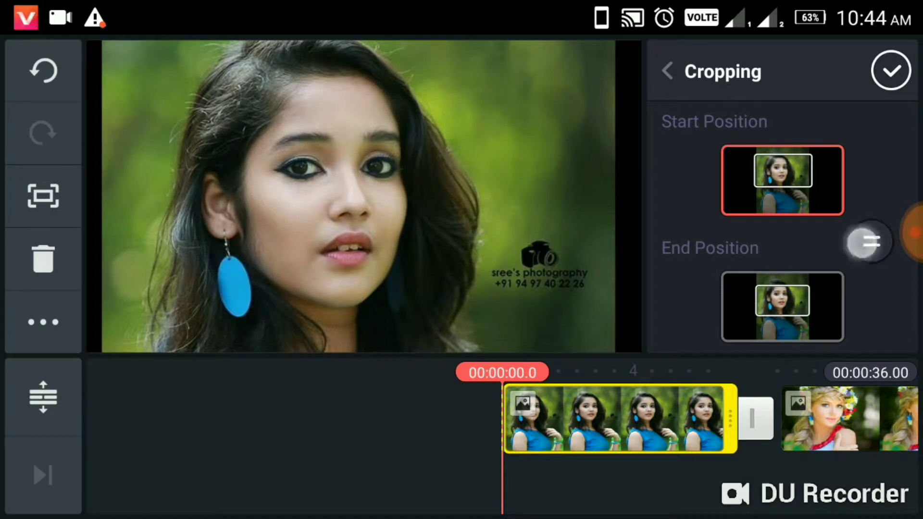
{"action": "left_click", "coordinate": [912, 235]}
{"action": "mouse_move", "coordinate": [902, 231]}
{"action": "left_mouse_down"}
{"action": "mouse_move", "coordinate": [892, 123]}
{"action": "mouse_move", "coordinate": [892, 156]}
{"action": "left_mouse_up"}
{"action": "left_click", "coordinate": [876, 242]}
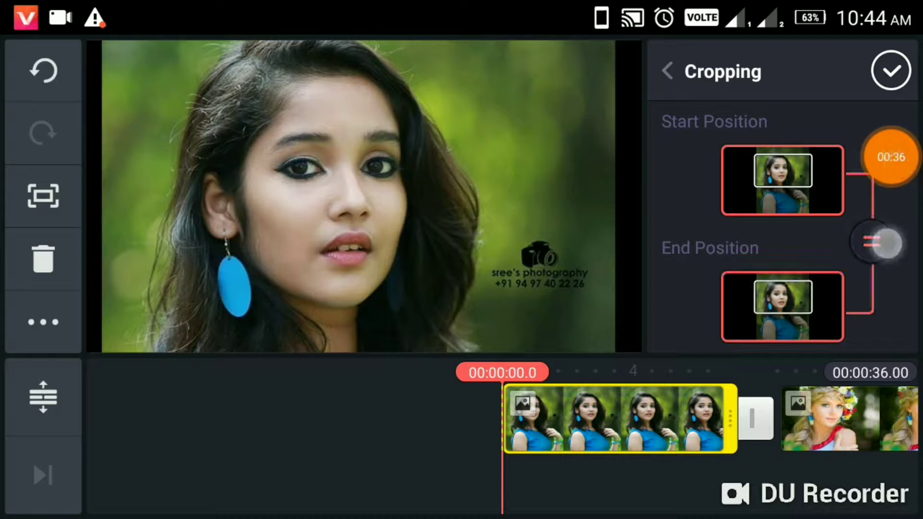
{"action": "left_click", "coordinate": [908, 76]}
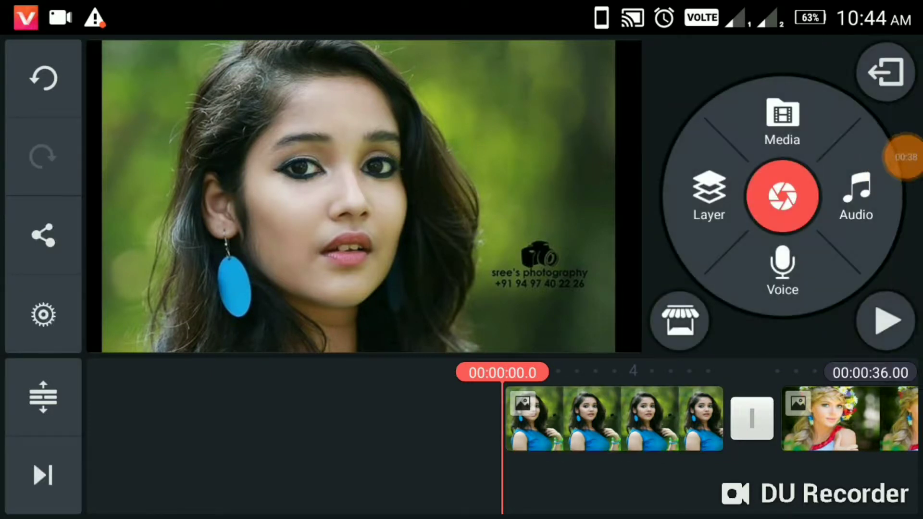
{"action": "left_click_drag", "start_coordinate": [685, 426], "coordinate": [505, 426]}
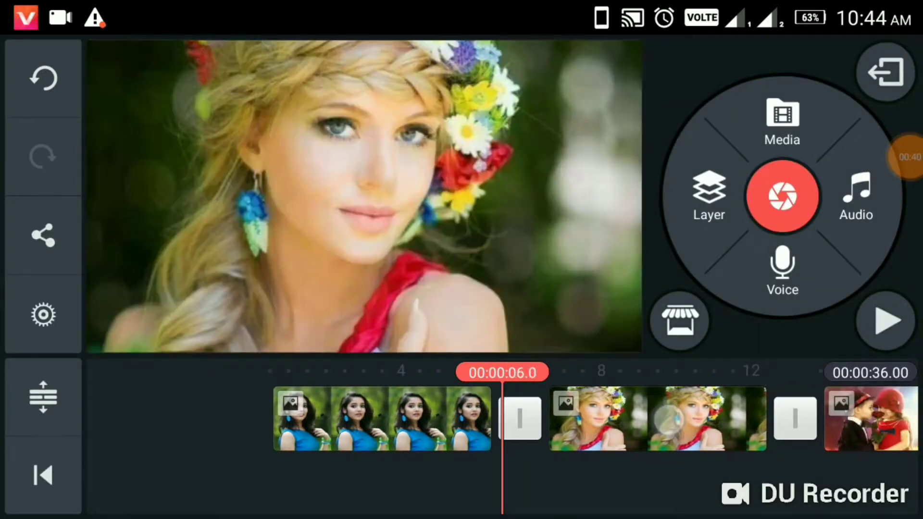
Reframe the blonde girl photo and link its end crop to the start crop.
{"action": "left_click", "coordinate": [620, 418]}
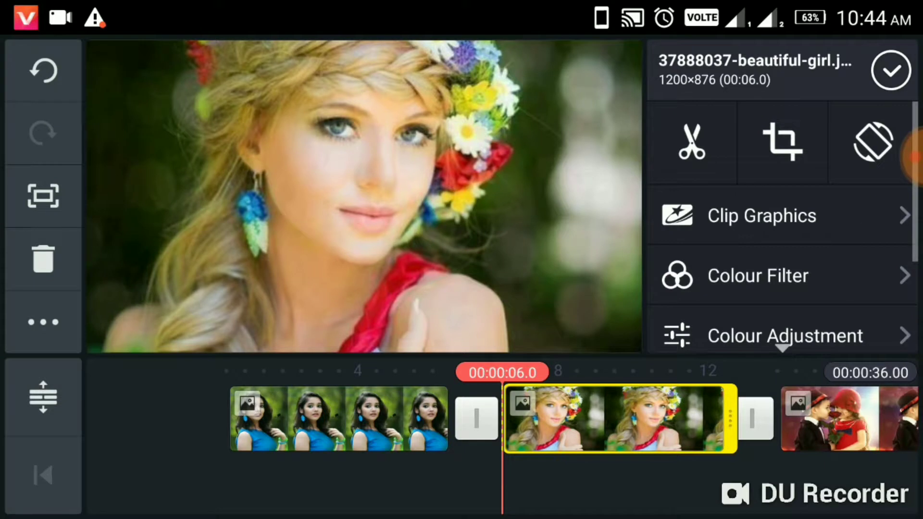
{"action": "left_click", "coordinate": [783, 141]}
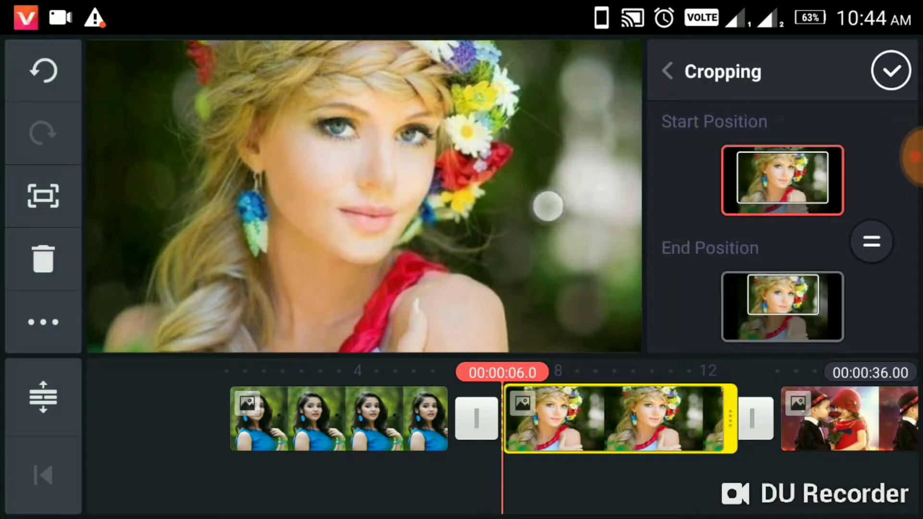
{"action": "mouse_move", "coordinate": [548, 208]}
{"action": "left_mouse_down"}
{"action": "mouse_move", "coordinate": [598, 243]}
{"action": "mouse_move", "coordinate": [598, 231]}
{"action": "left_mouse_up"}
{"action": "scroll", "coordinate": [387, 245], "scroll_direction": "up", "scroll_amount": 2}
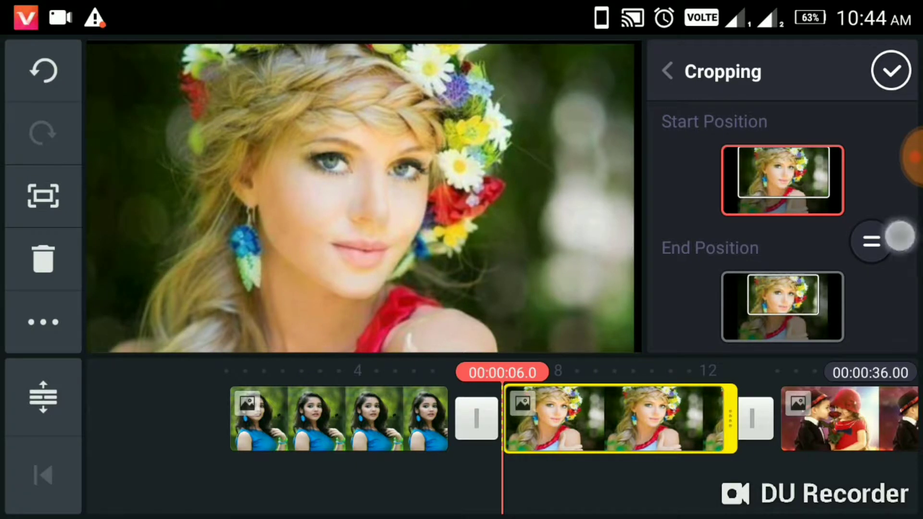
{"action": "left_click", "coordinate": [871, 242]}
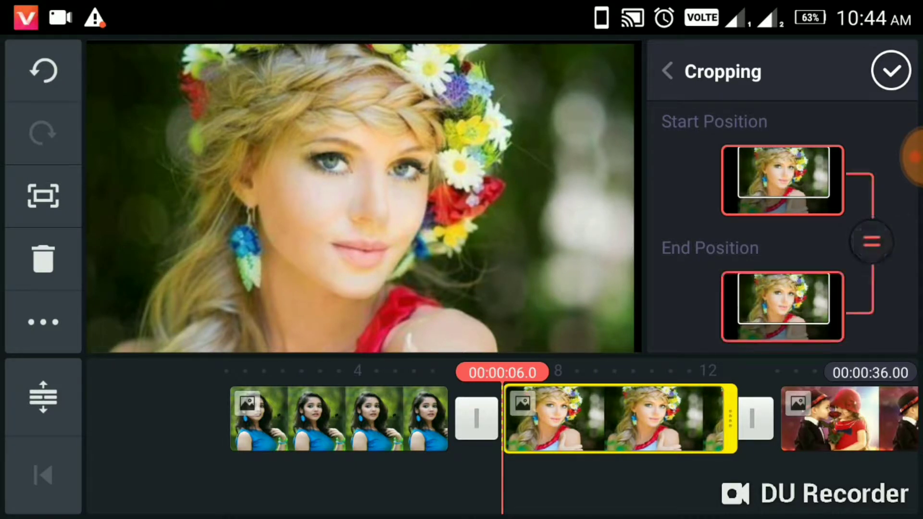
{"action": "left_click", "coordinate": [892, 71]}
Give the two kids photo one fixed crop with matching start and end framing.
{"action": "left_click_drag", "start_coordinate": [650, 419], "coordinate": [360, 419]}
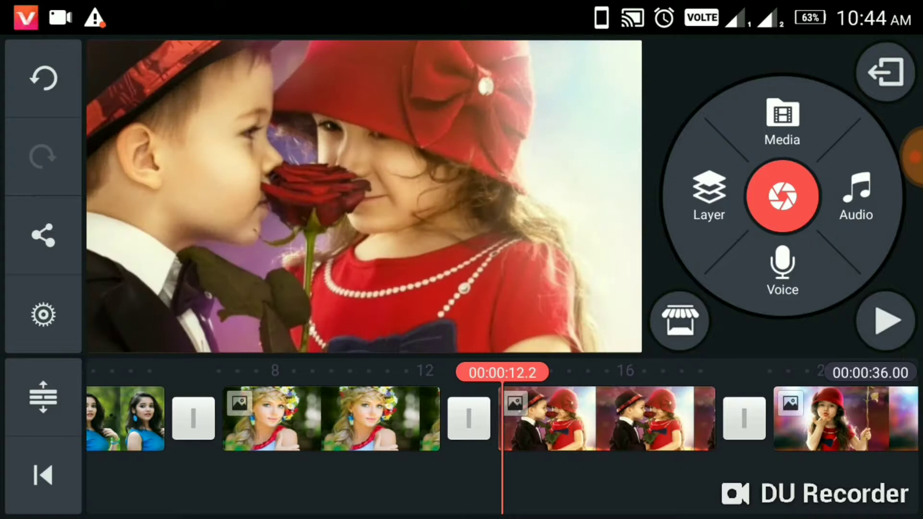
{"action": "left_click", "coordinate": [610, 418]}
{"action": "left_click", "coordinate": [782, 141]}
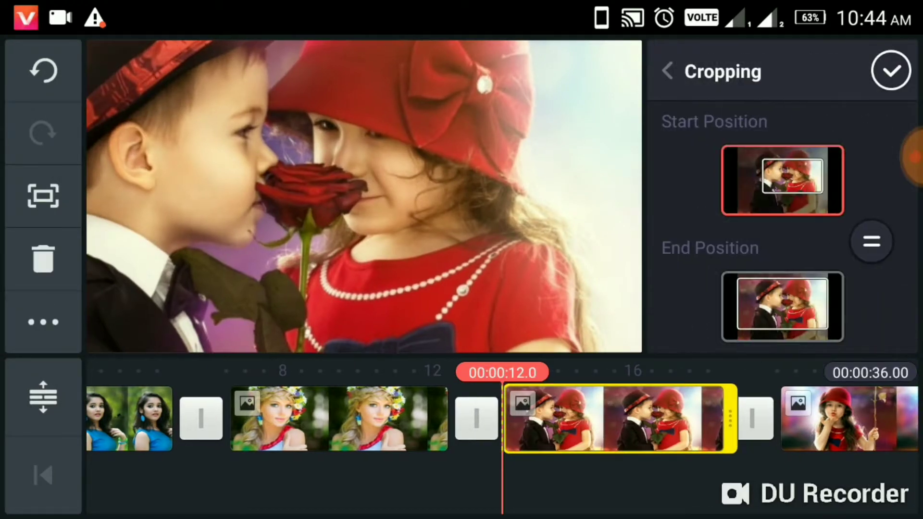
{"action": "scroll", "coordinate": [409, 267], "scroll_direction": "down", "scroll_amount": 2}
{"action": "scroll", "coordinate": [408, 266], "scroll_direction": "down", "scroll_amount": 1}
{"action": "scroll", "coordinate": [408, 267], "scroll_direction": "down", "scroll_amount": 1}
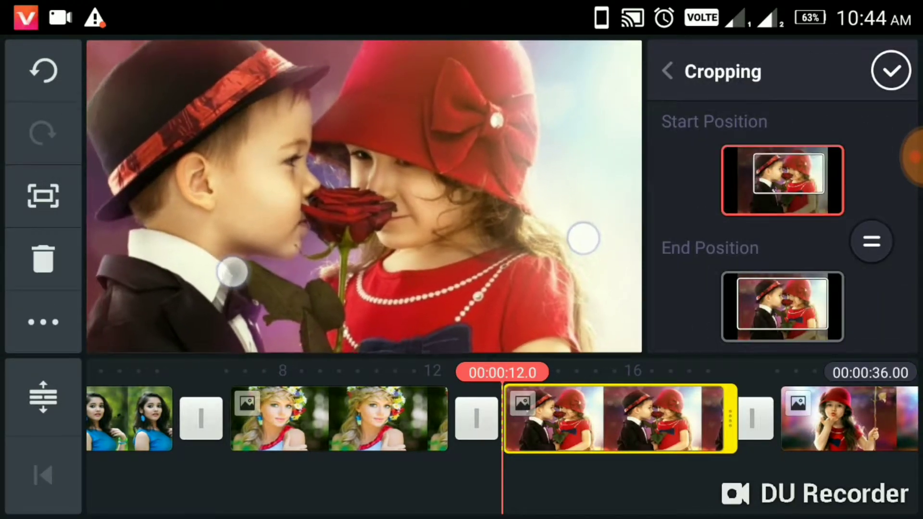
{"action": "scroll", "coordinate": [409, 268], "scroll_direction": "down", "scroll_amount": 1}
{"action": "scroll", "coordinate": [408, 267], "scroll_direction": "down", "scroll_amount": 1}
{"action": "scroll", "coordinate": [409, 267], "scroll_direction": "down", "scroll_amount": 1}
{"action": "scroll", "coordinate": [408, 274], "scroll_direction": "down", "scroll_amount": 1}
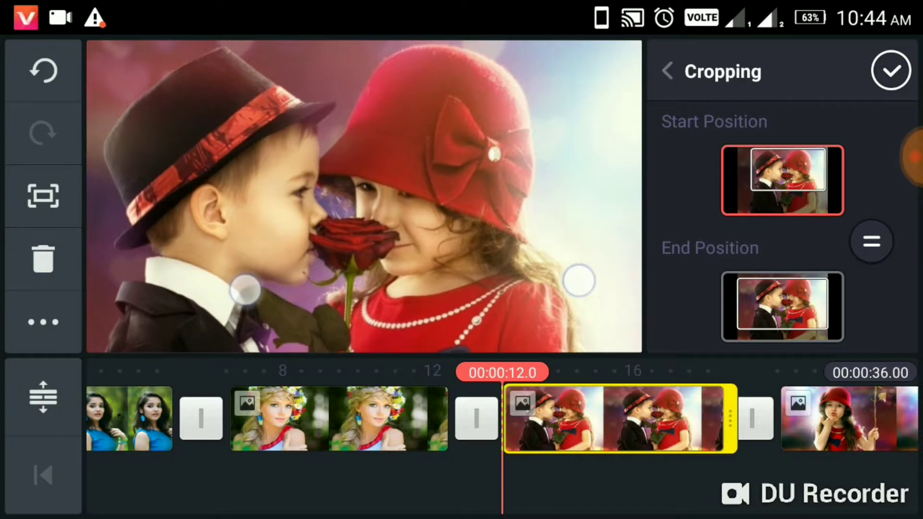
{"action": "scroll", "coordinate": [411, 281], "scroll_direction": "down", "scroll_amount": 1}
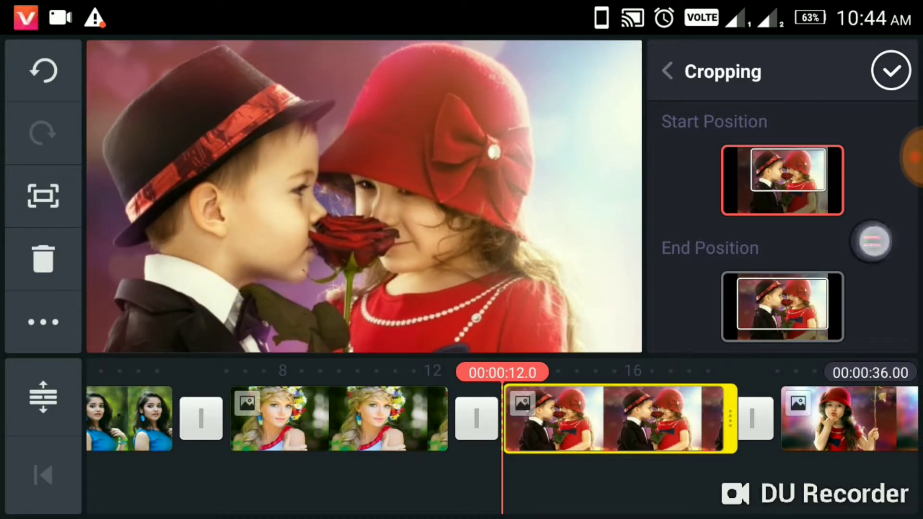
{"action": "left_click", "coordinate": [873, 243]}
{"action": "left_click", "coordinate": [894, 71]}
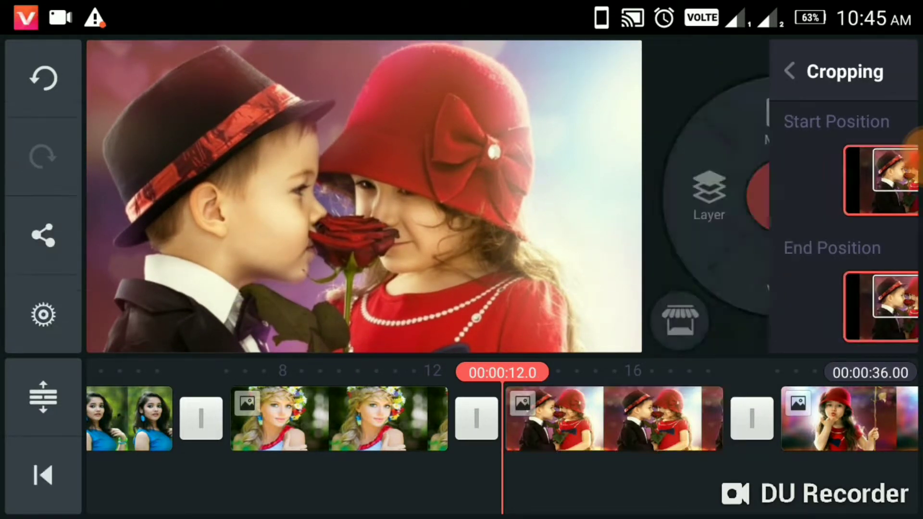
Zoom out the red-hat girl photo's starting crop to show more of the picture.
{"action": "mouse_move", "coordinate": [650, 419]}
{"action": "left_mouse_down"}
{"action": "mouse_move", "coordinate": [320, 419]}
{"action": "mouse_move", "coordinate": [411, 418]}
{"action": "left_mouse_up"}
{"action": "left_click", "coordinate": [617, 426]}
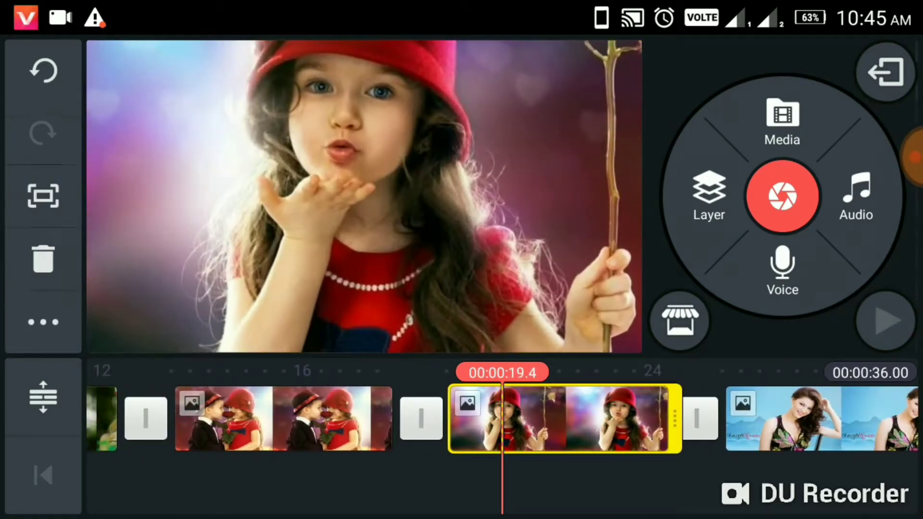
{"action": "left_click", "coordinate": [784, 142]}
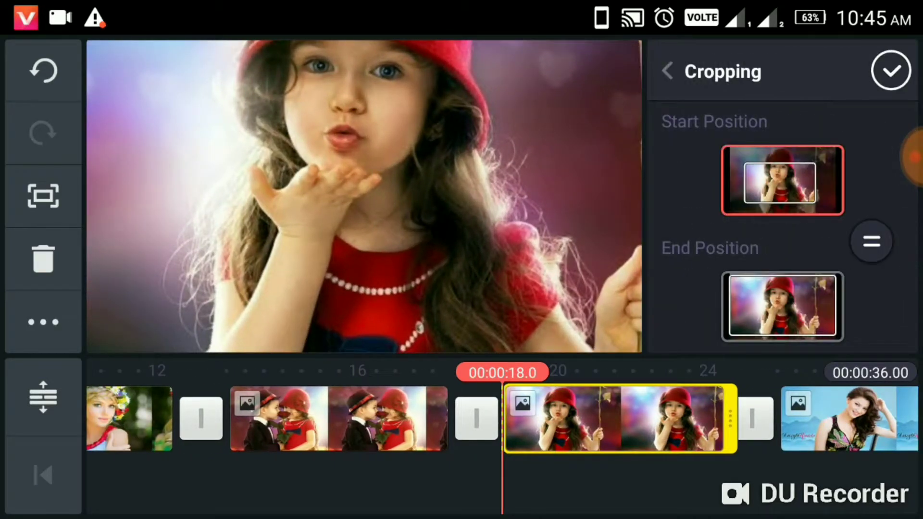
{"action": "scroll", "coordinate": [370, 231], "scroll_direction": "down", "scroll_amount": 3}
{"action": "scroll", "coordinate": [348, 269], "scroll_direction": "down", "scroll_amount": 2}
{"action": "scroll", "coordinate": [379, 259], "scroll_direction": "down", "scroll_amount": 2}
{"action": "scroll", "coordinate": [385, 264], "scroll_direction": "down", "scroll_amount": 1}
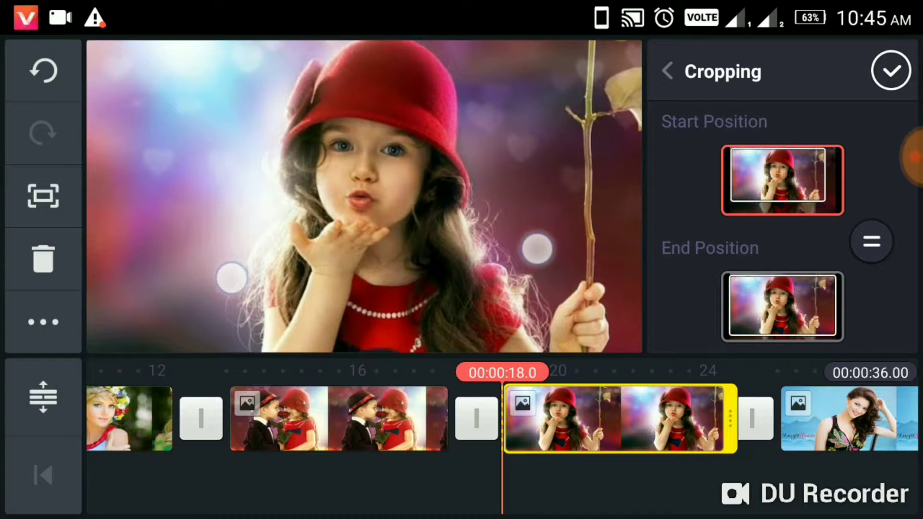
{"action": "scroll", "coordinate": [385, 264], "scroll_direction": "down", "scroll_amount": 1}
{"action": "scroll", "coordinate": [385, 264], "scroll_direction": "up", "scroll_amount": 2}
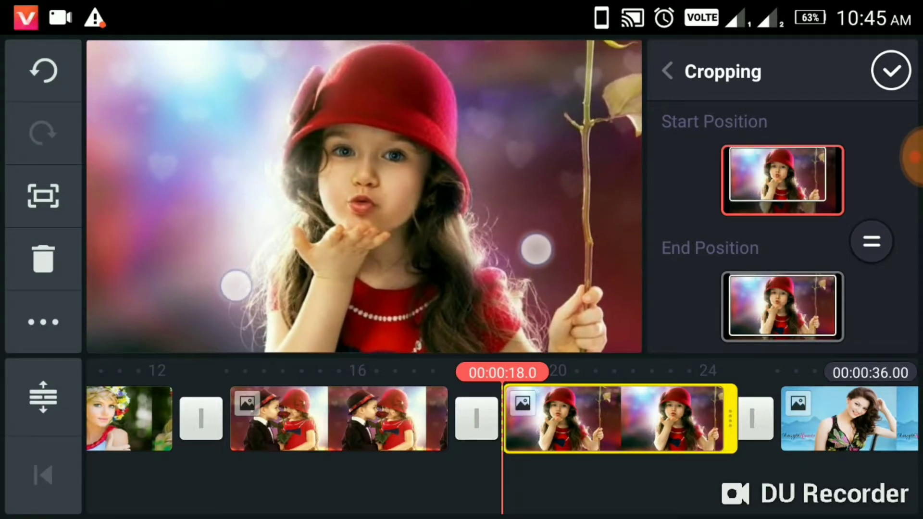
{"action": "left_click", "coordinate": [894, 68]}
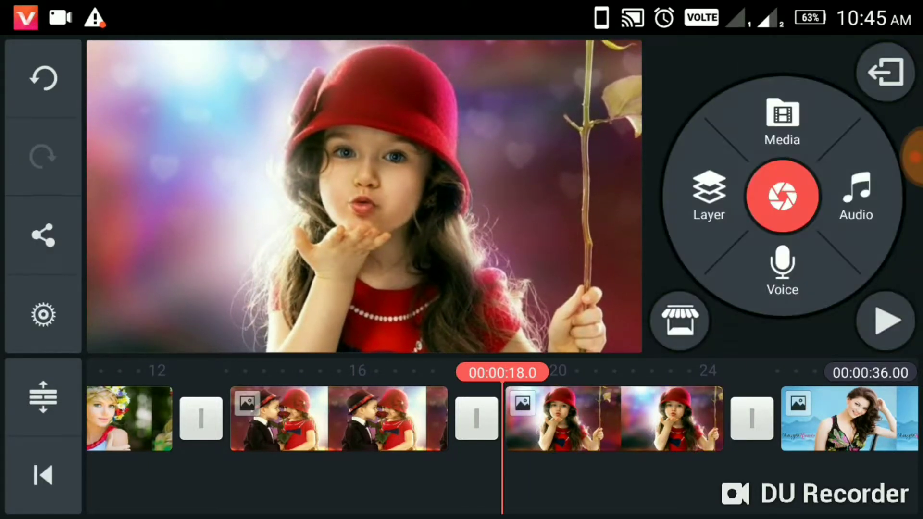
{"action": "left_click_drag", "start_coordinate": [577, 418], "coordinate": [275, 418]}
Give the mountain-backdrop photo one fixed crop with matching start and end positions.
{"action": "left_click", "coordinate": [620, 419]}
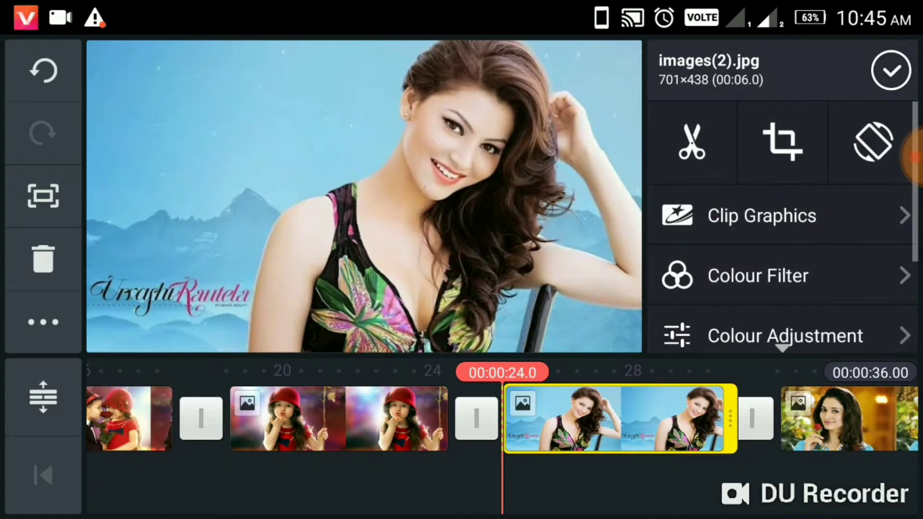
{"action": "left_click", "coordinate": [796, 151]}
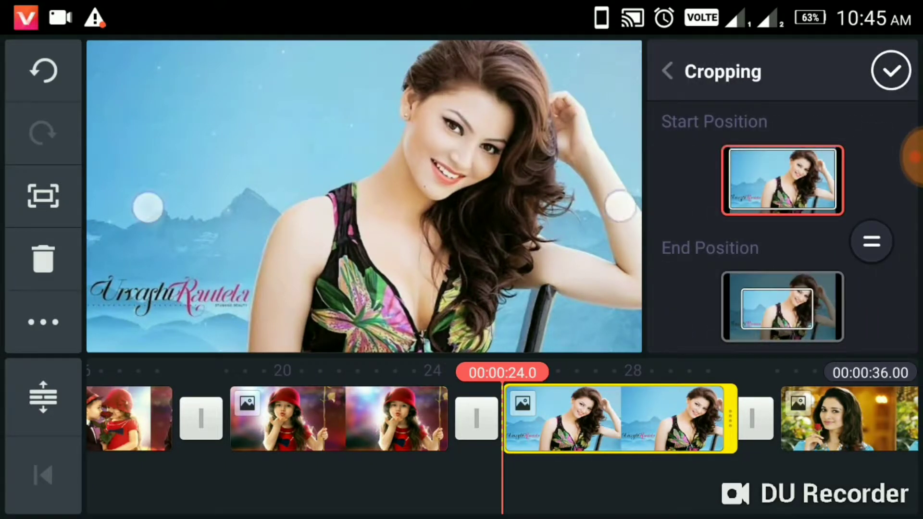
{"action": "scroll", "coordinate": [384, 209], "scroll_direction": "down", "scroll_amount": 2}
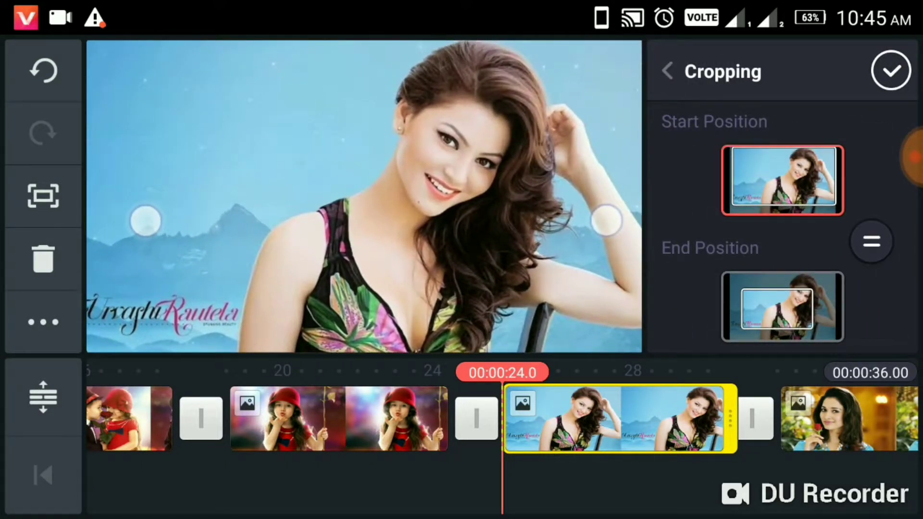
{"action": "left_click", "coordinate": [871, 241]}
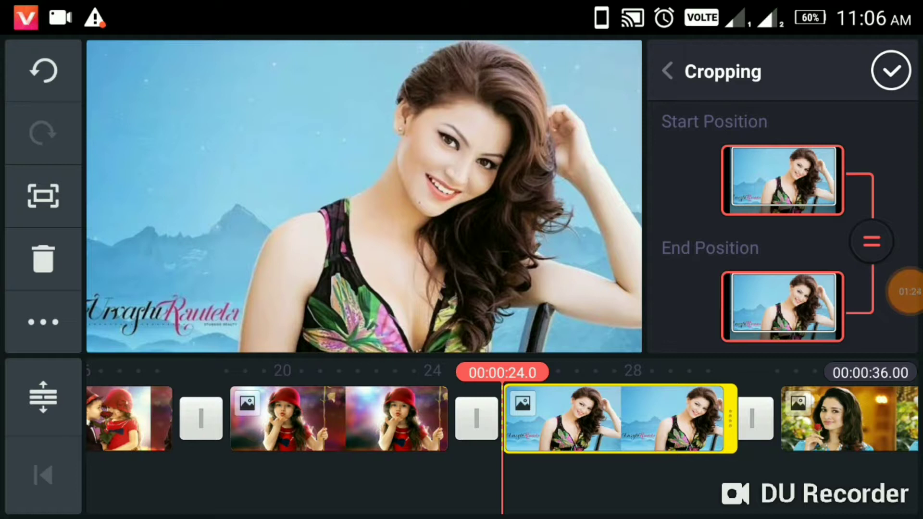
{"action": "left_click", "coordinate": [891, 70]}
{"action": "left_click_drag", "start_coordinate": [685, 419], "coordinate": [432, 418]}
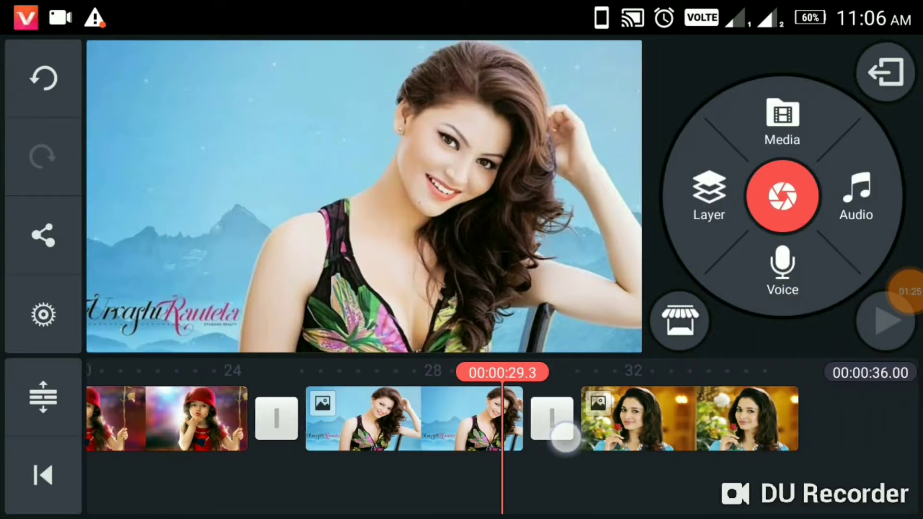
Lock the rose photo's end crop to its start crop and rewind to 00:00.
{"action": "left_click", "coordinate": [671, 418]}
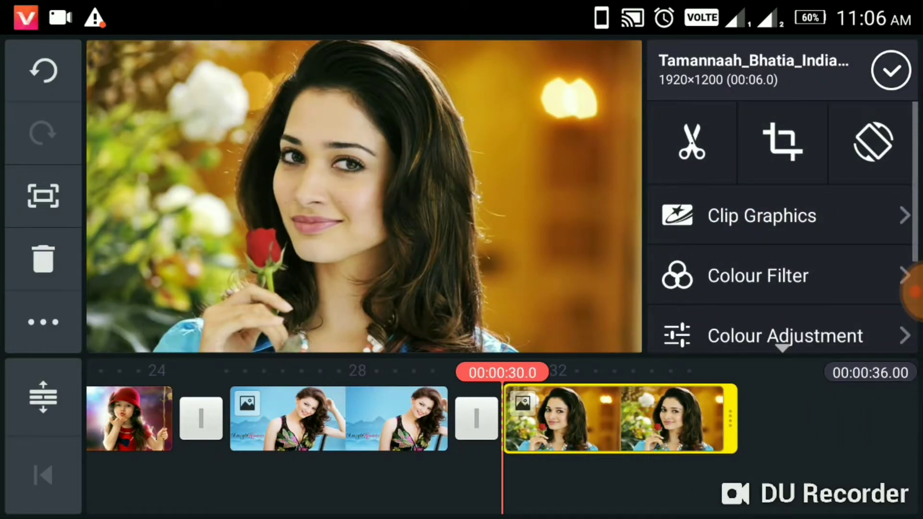
{"action": "left_click", "coordinate": [782, 142]}
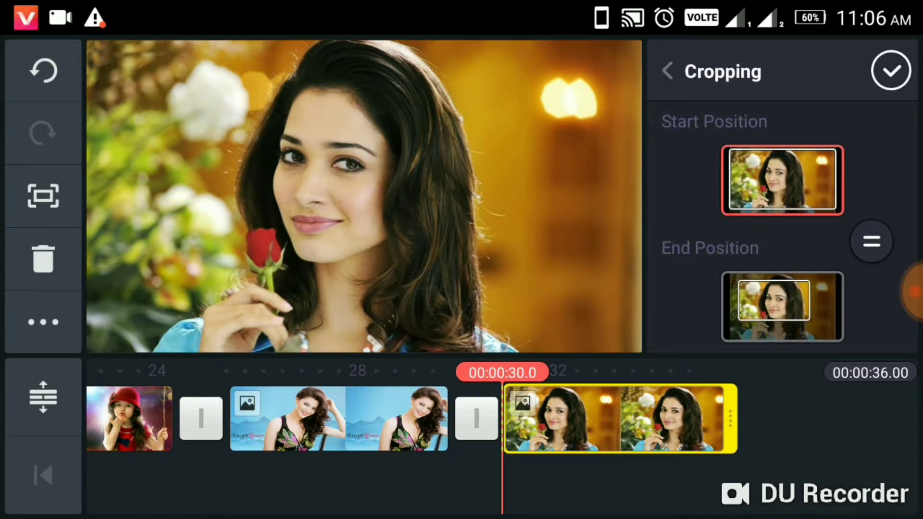
{"action": "left_click", "coordinate": [884, 243]}
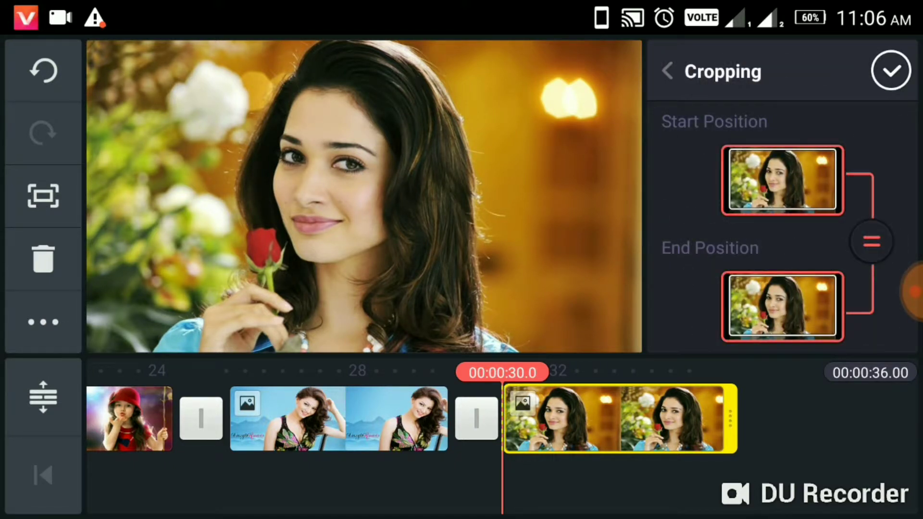
{"action": "left_click", "coordinate": [893, 68]}
{"action": "left_click", "coordinate": [44, 475]}
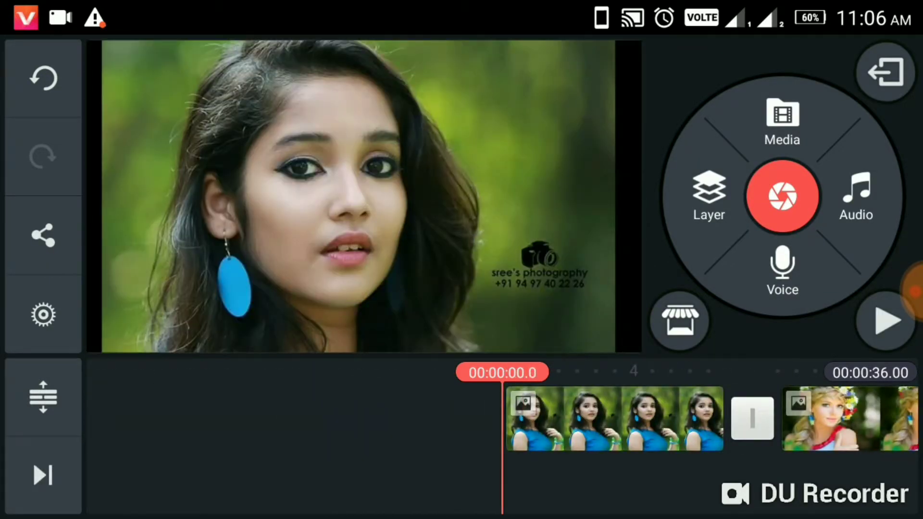
Layer the first green screen template video, the blue-bar equalizer, over the opening photo.
{"action": "left_click", "coordinate": [709, 195]}
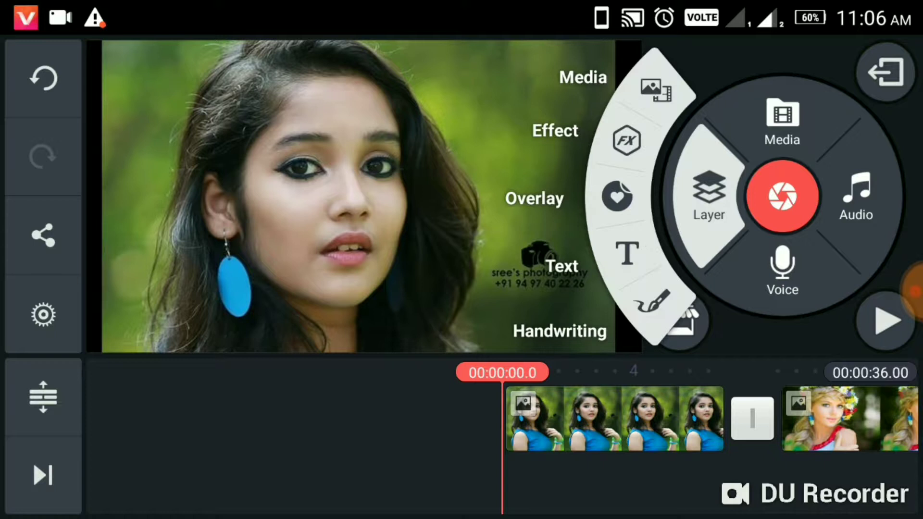
{"action": "left_click", "coordinate": [656, 90]}
{"action": "scroll", "coordinate": [820, 216], "scroll_direction": "down", "scroll_amount": 2}
{"action": "scroll", "coordinate": [820, 158], "scroll_direction": "down", "scroll_amount": 3}
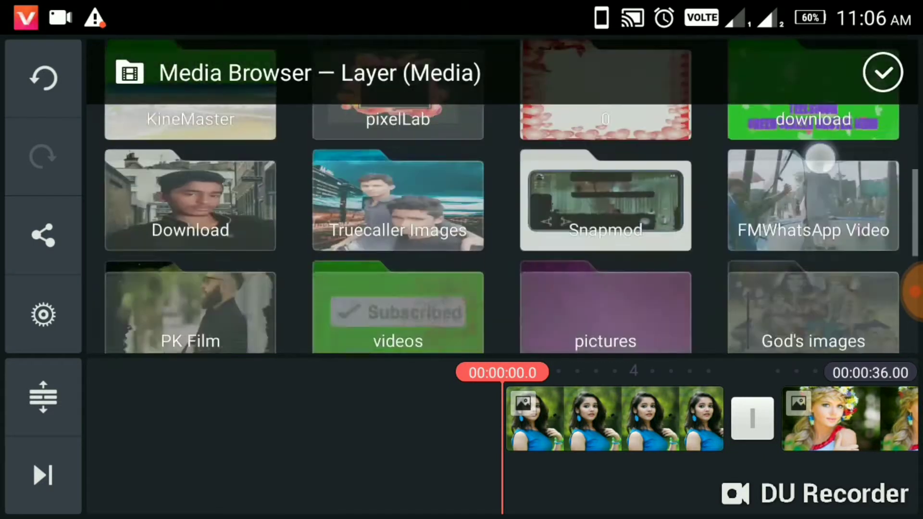
{"action": "scroll", "coordinate": [821, 158], "scroll_direction": "down", "scroll_amount": 1}
{"action": "scroll", "coordinate": [722, 217], "scroll_direction": "down", "scroll_amount": 2}
{"action": "scroll", "coordinate": [674, 206], "scroll_direction": "down", "scroll_amount": 2}
{"action": "scroll", "coordinate": [674, 207], "scroll_direction": "up", "scroll_amount": 1}
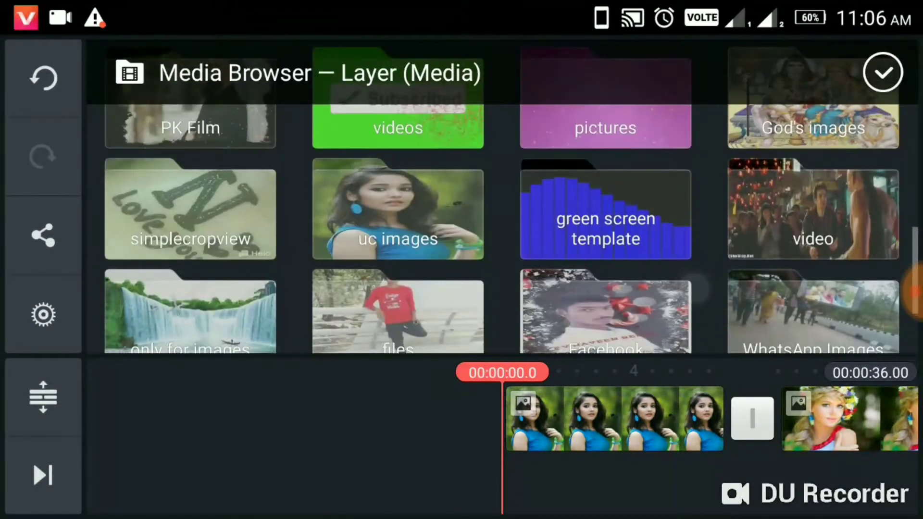
{"action": "left_click", "coordinate": [622, 208]}
{"action": "left_click", "coordinate": [183, 164]}
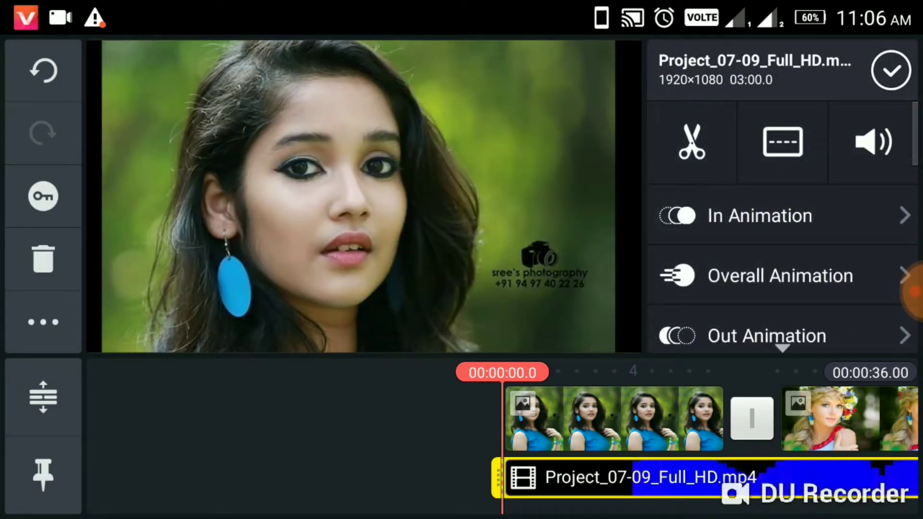
{"action": "mouse_move", "coordinate": [779, 500]}
{"action": "left_mouse_down"}
{"action": "mouse_move", "coordinate": [717, 500]}
{"action": "mouse_move", "coordinate": [779, 499]}
{"action": "left_mouse_up"}
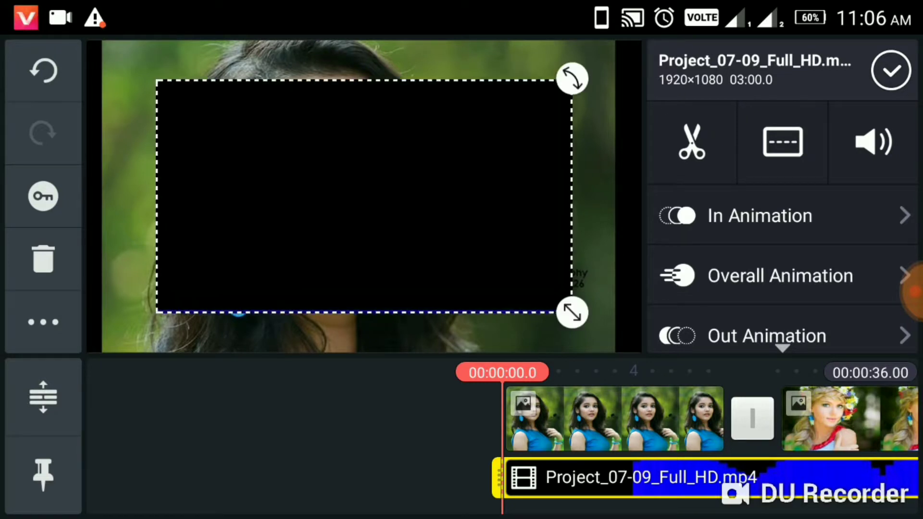
{"action": "left_click", "coordinate": [891, 70]}
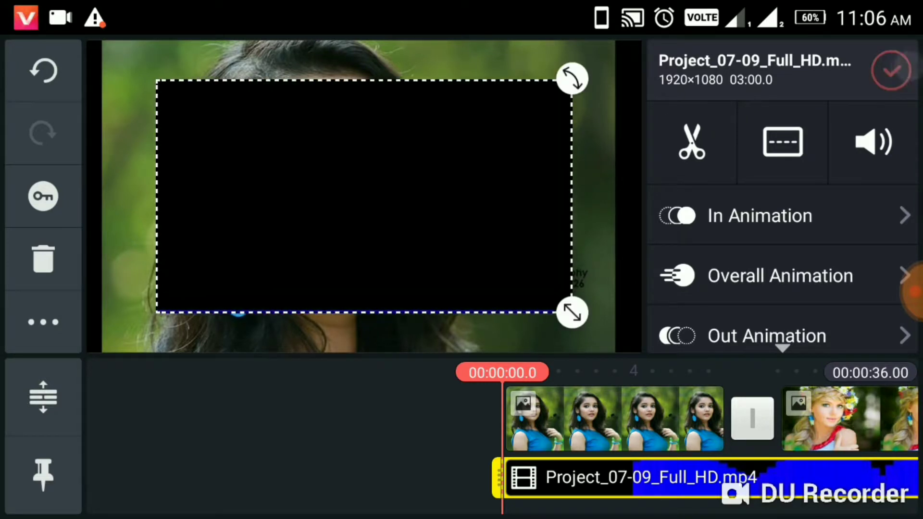
{"action": "left_click", "coordinate": [909, 283]}
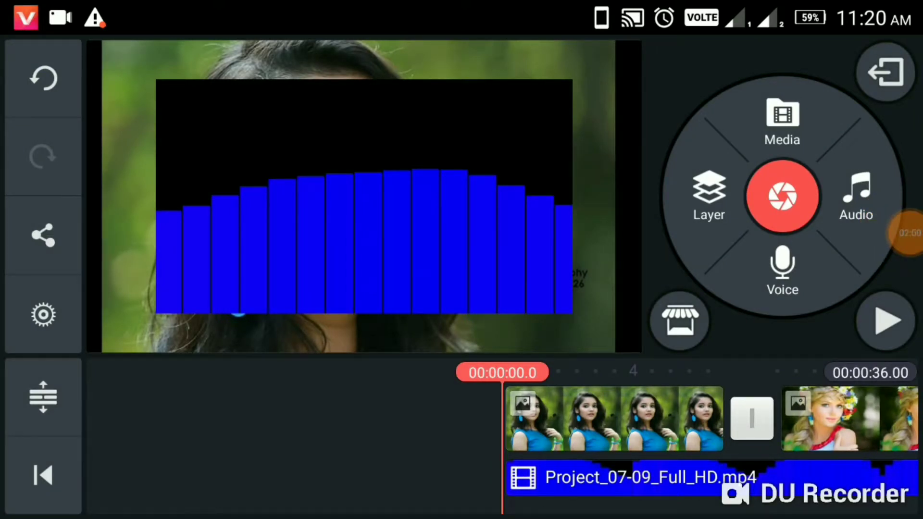
Enable Chroma Key on the equalizer layer to remove its blue.
{"action": "left_click", "coordinate": [688, 463]}
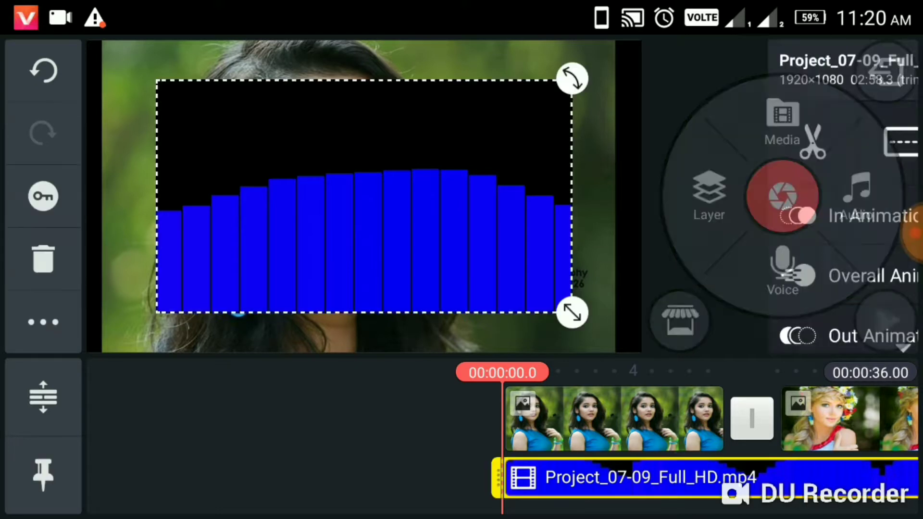
{"action": "left_click_drag", "start_coordinate": [825, 233], "coordinate": [824, 116]}
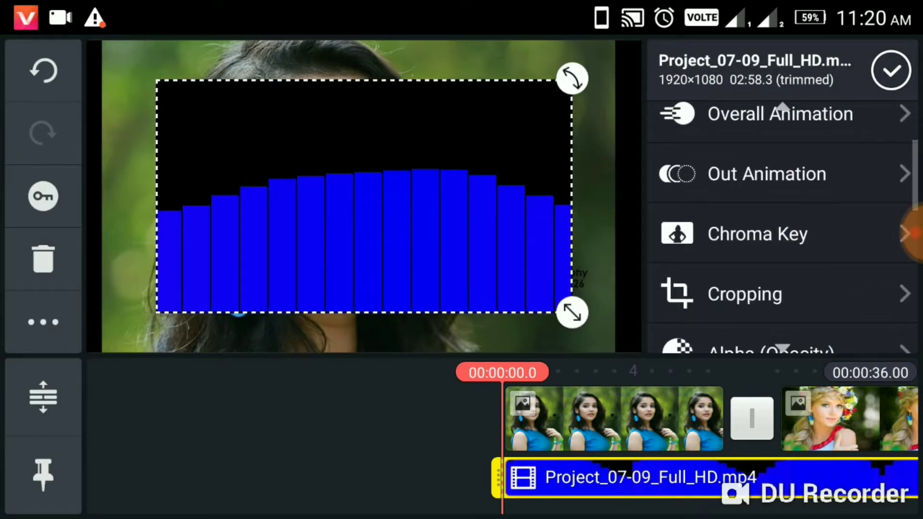
{"action": "left_click", "coordinate": [779, 233]}
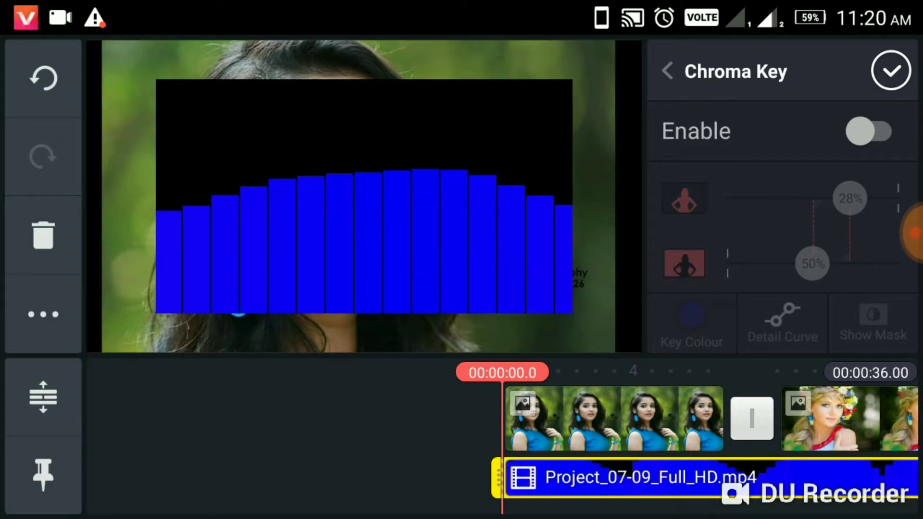
{"action": "left_click", "coordinate": [873, 131]}
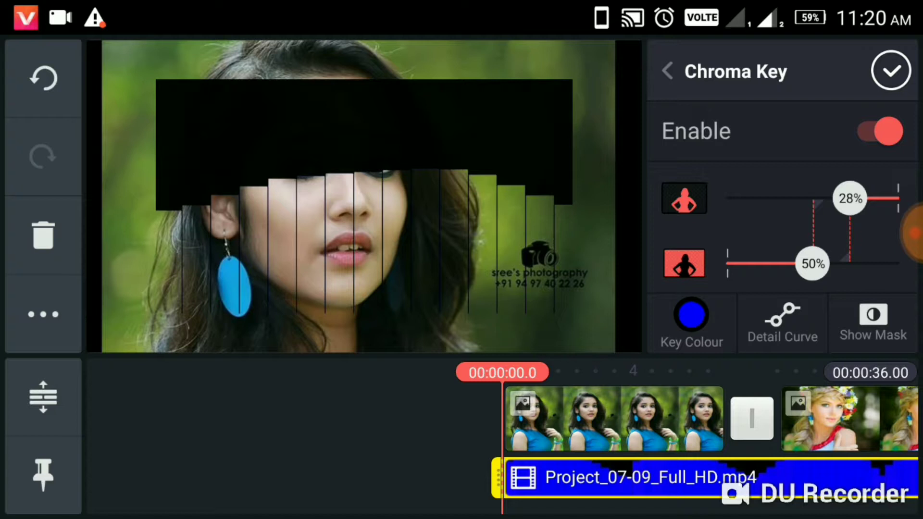
{"action": "left_click", "coordinate": [891, 71]}
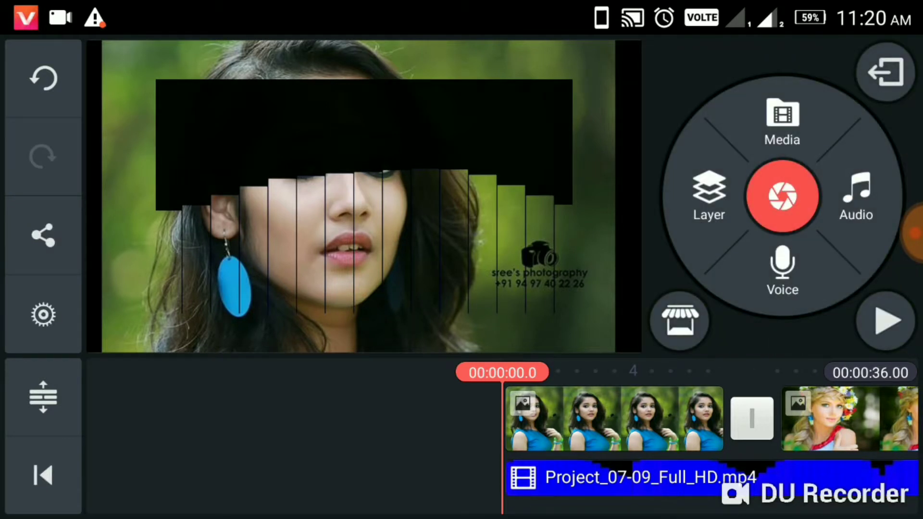
{"action": "left_click", "coordinate": [671, 476]}
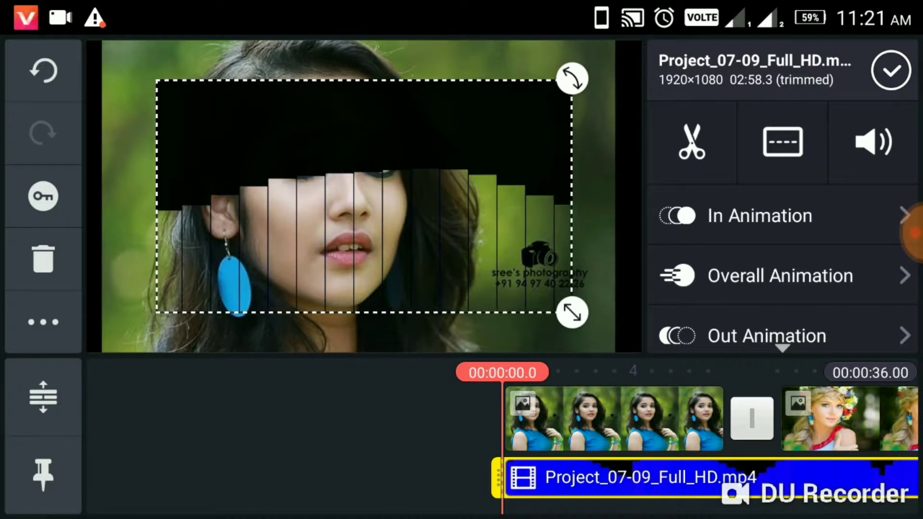
{"action": "left_click", "coordinate": [790, 148]}
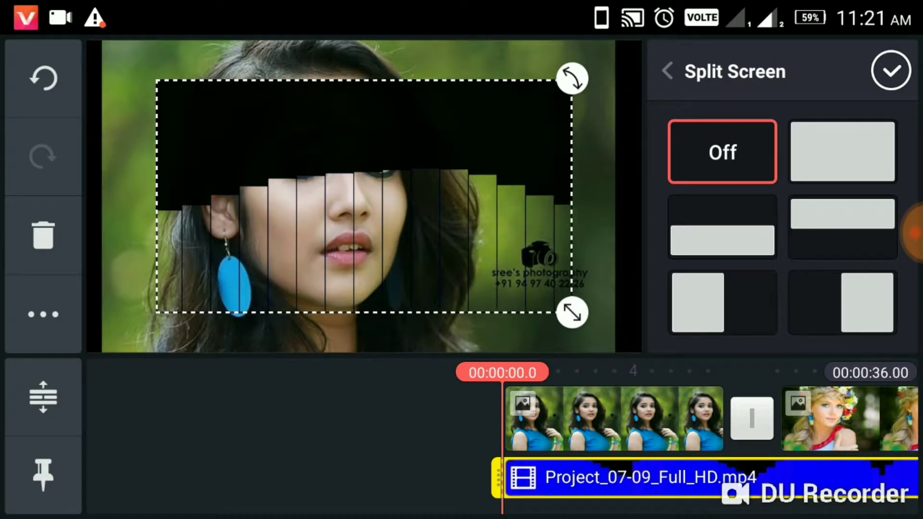
{"action": "left_click", "coordinate": [844, 150]}
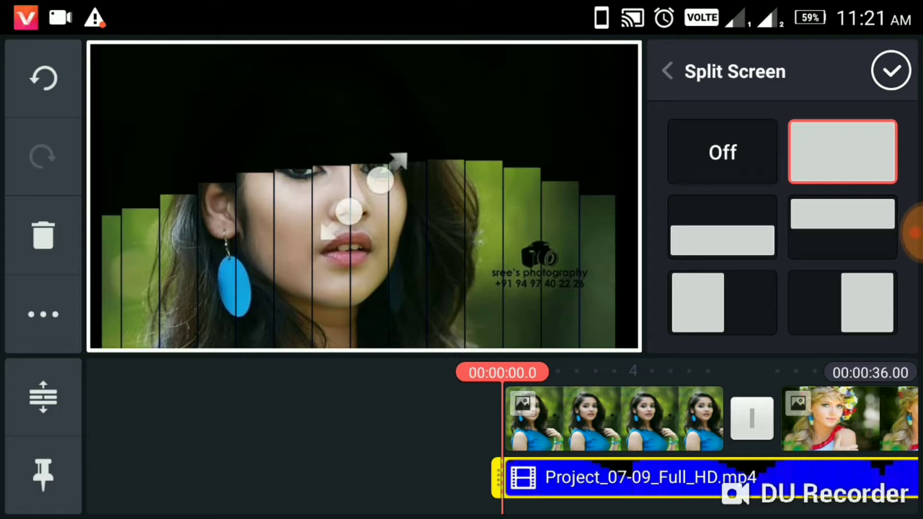
{"action": "left_click", "coordinate": [892, 70]}
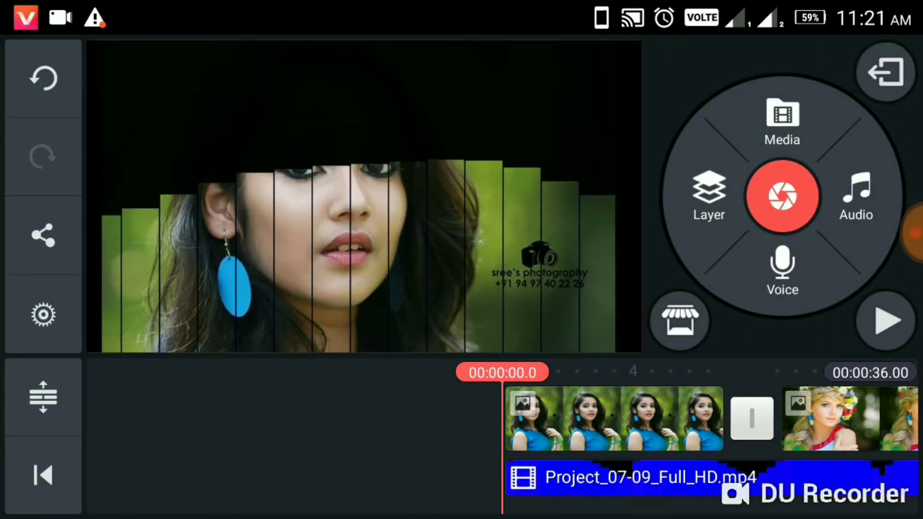
{"action": "left_click", "coordinate": [885, 319]}
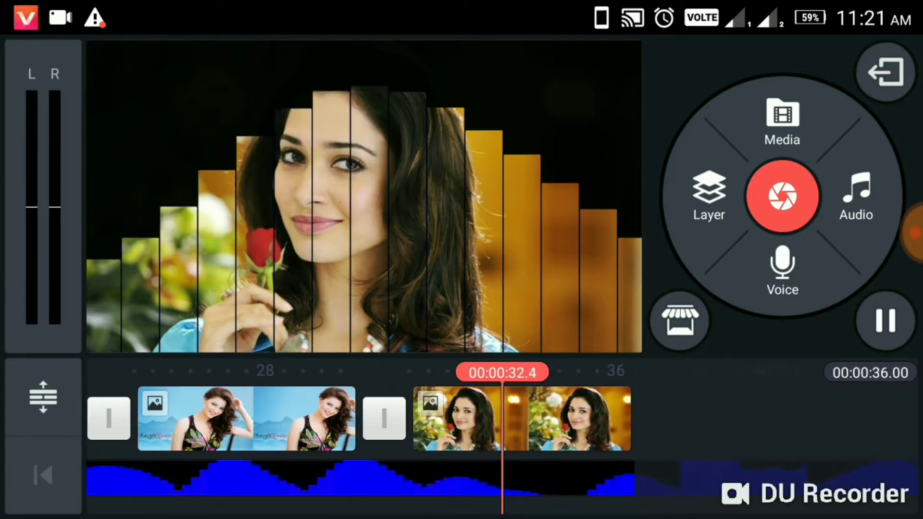
{"action": "left_click", "coordinate": [885, 321]}
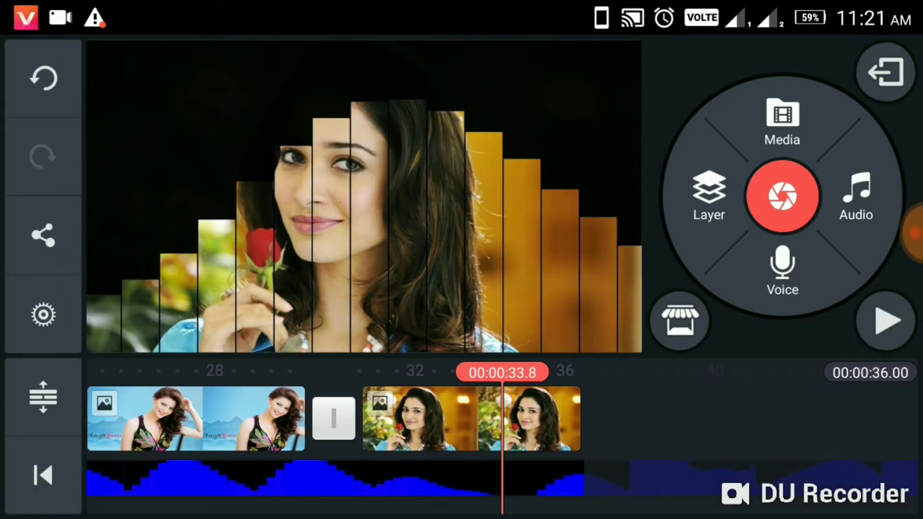
{"action": "left_click_drag", "start_coordinate": [693, 417], "coordinate": [866, 418]}
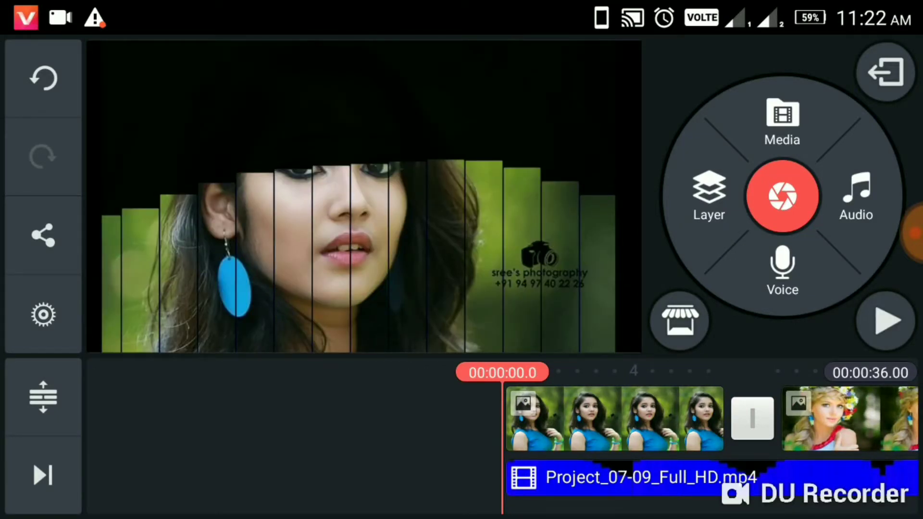
Preview Winners in Music Assets, briefly try Worldcup, then add Winners to the timeline.
{"action": "left_click", "coordinate": [857, 195]}
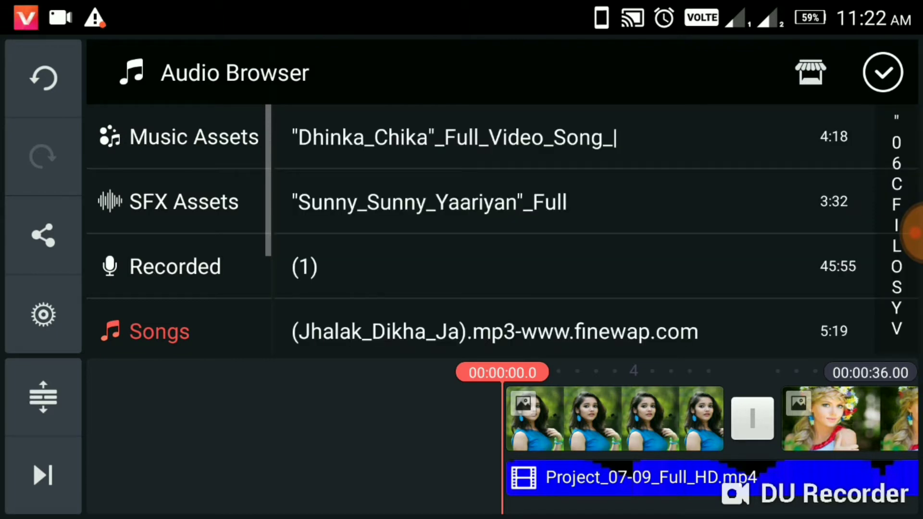
{"action": "scroll", "coordinate": [785, 259], "scroll_direction": "down", "scroll_amount": 15}
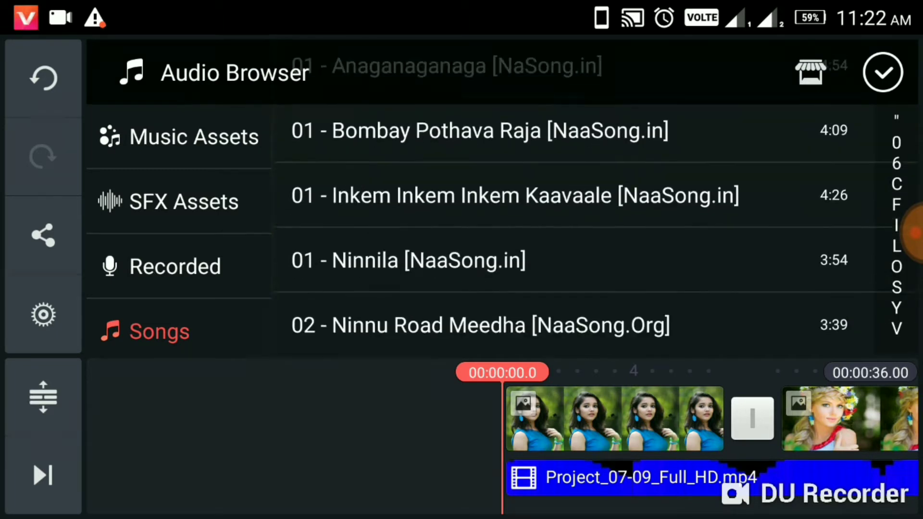
{"action": "left_click_drag", "start_coordinate": [821, 124], "coordinate": [791, 267]}
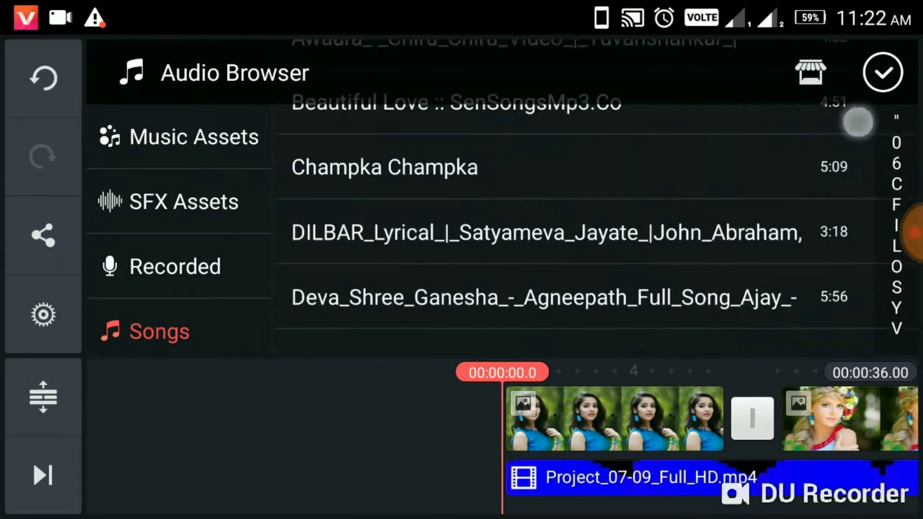
{"action": "scroll", "coordinate": [792, 267], "scroll_direction": "down", "scroll_amount": 10}
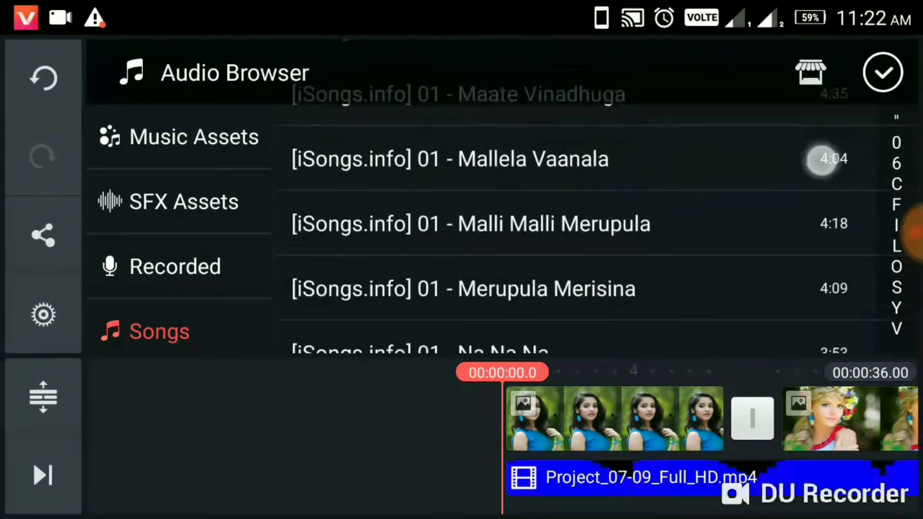
{"action": "scroll", "coordinate": [786, 156], "scroll_direction": "down", "scroll_amount": 5}
{"action": "scroll", "coordinate": [787, 142], "scroll_direction": "down", "scroll_amount": 2}
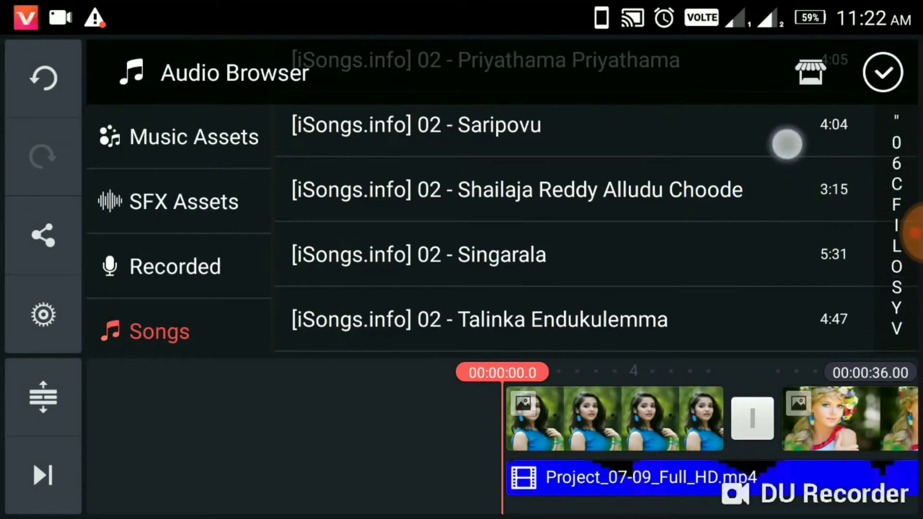
{"action": "scroll", "coordinate": [706, 288], "scroll_direction": "up", "scroll_amount": 2}
{"action": "scroll", "coordinate": [746, 151], "scroll_direction": "down", "scroll_amount": 2}
{"action": "scroll", "coordinate": [730, 283], "scroll_direction": "up", "scroll_amount": 1}
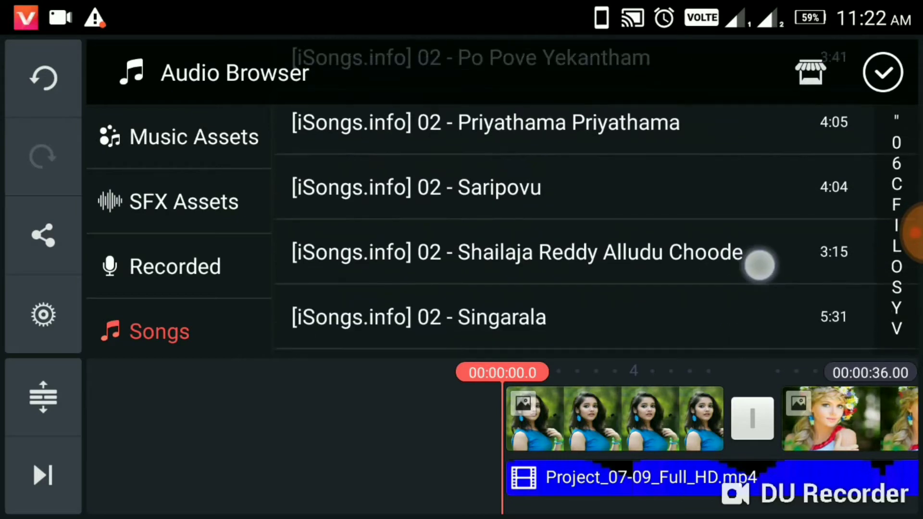
{"action": "scroll", "coordinate": [757, 264], "scroll_direction": "down", "scroll_amount": 2}
{"action": "scroll", "coordinate": [767, 173], "scroll_direction": "up", "scroll_amount": 2}
{"action": "scroll", "coordinate": [765, 282], "scroll_direction": "down", "scroll_amount": 1}
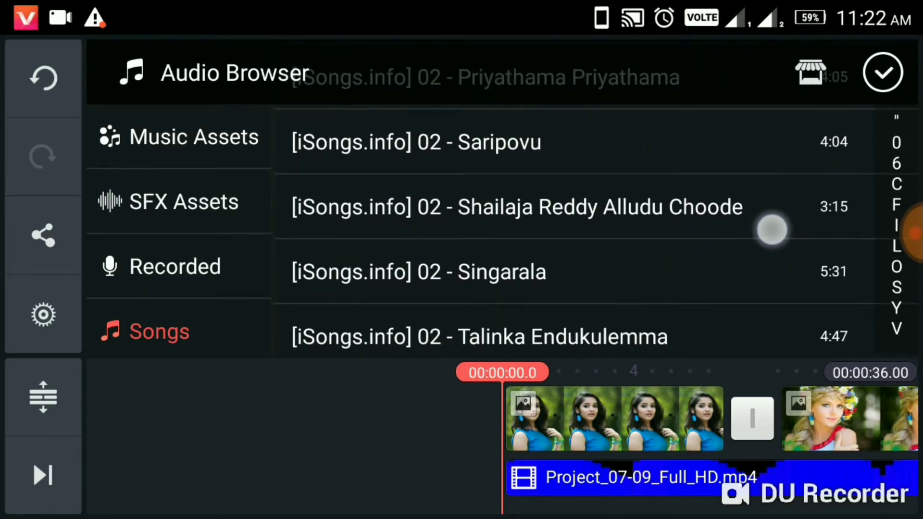
{"action": "scroll", "coordinate": [772, 229], "scroll_direction": "up", "scroll_amount": 3}
{"action": "scroll", "coordinate": [750, 313], "scroll_direction": "up", "scroll_amount": 2}
{"action": "scroll", "coordinate": [726, 276], "scroll_direction": "up", "scroll_amount": 2}
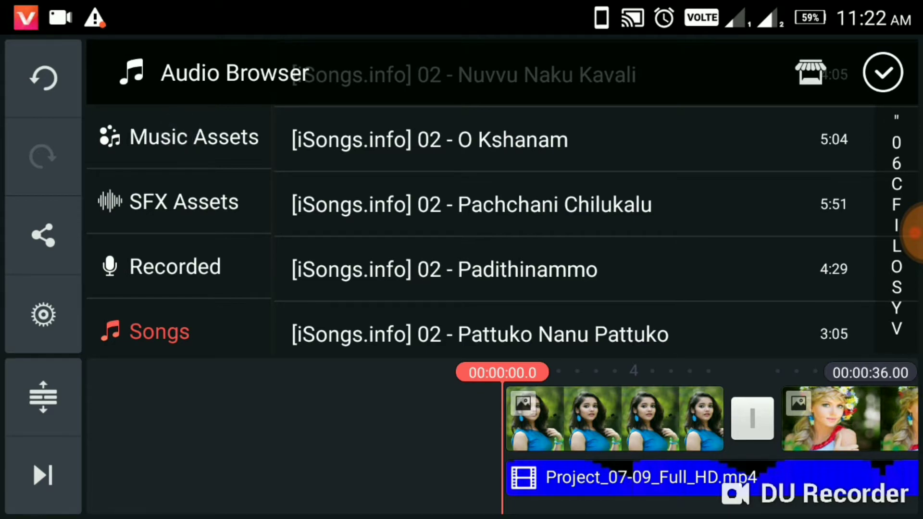
{"action": "left_click", "coordinate": [195, 137]}
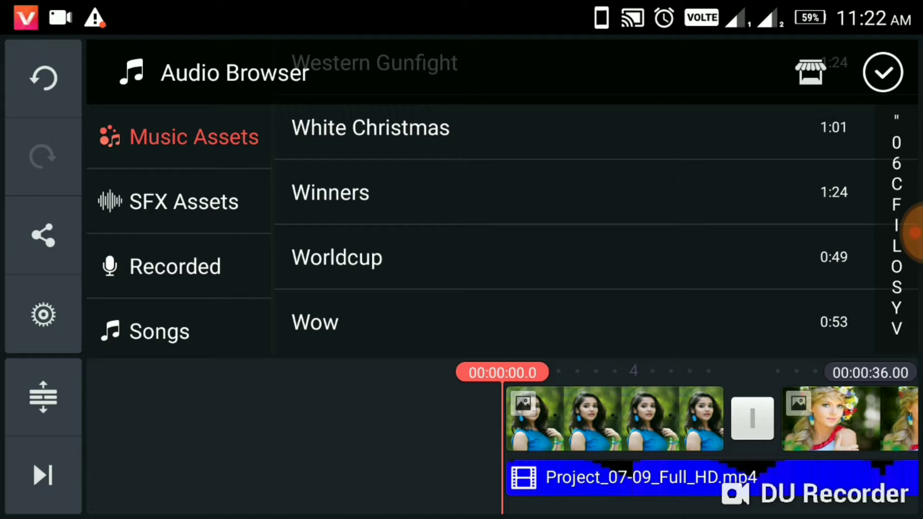
{"action": "left_click", "coordinate": [581, 193]}
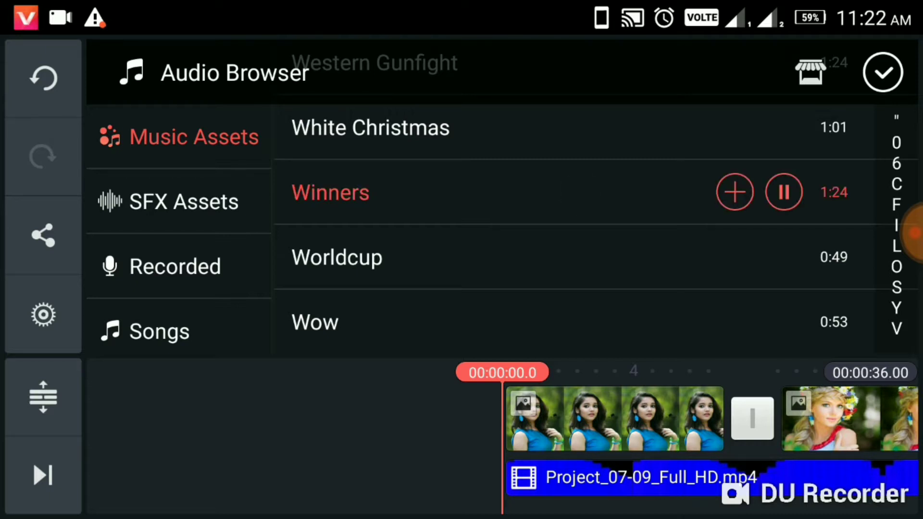
{"action": "key", "text": "XF86AudioRaiseVolume"}
{"action": "key", "text": "XF86AudioRaiseVolume"}
{"action": "left_click", "coordinate": [642, 249]}
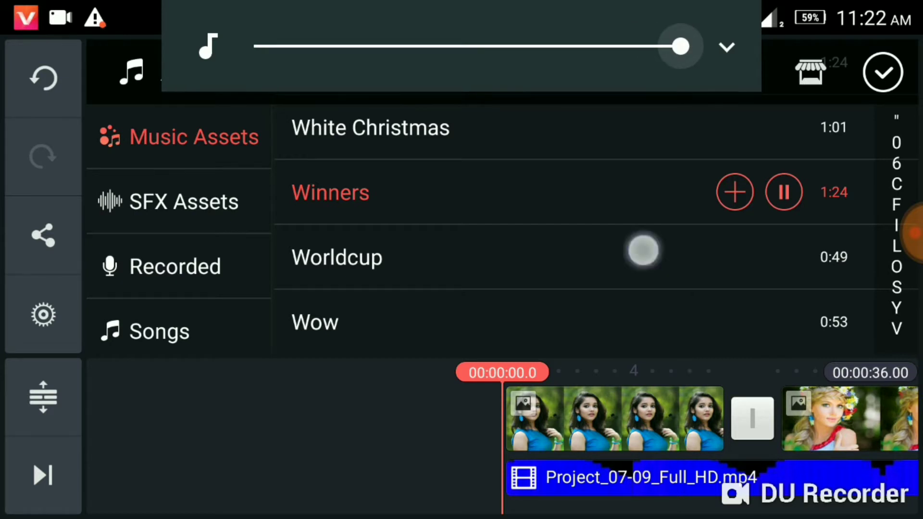
{"action": "left_click", "coordinate": [581, 192]}
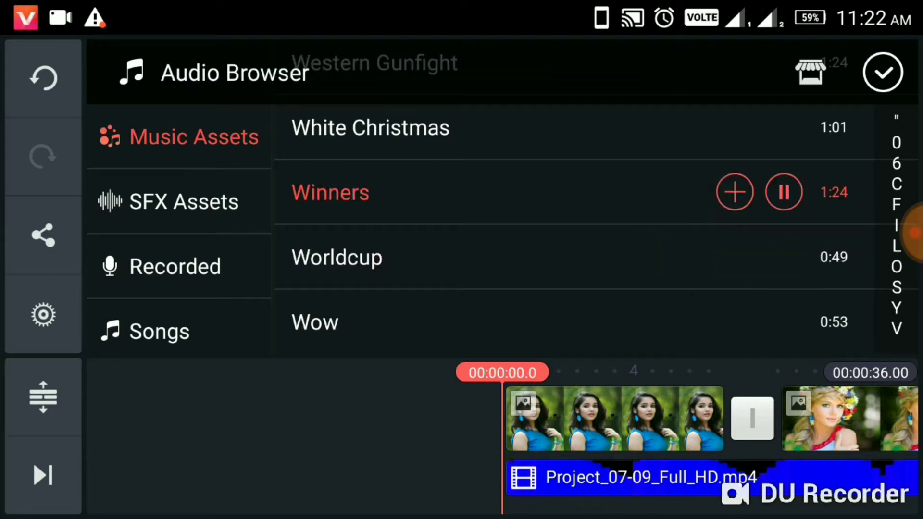
{"action": "left_click", "coordinate": [734, 192]}
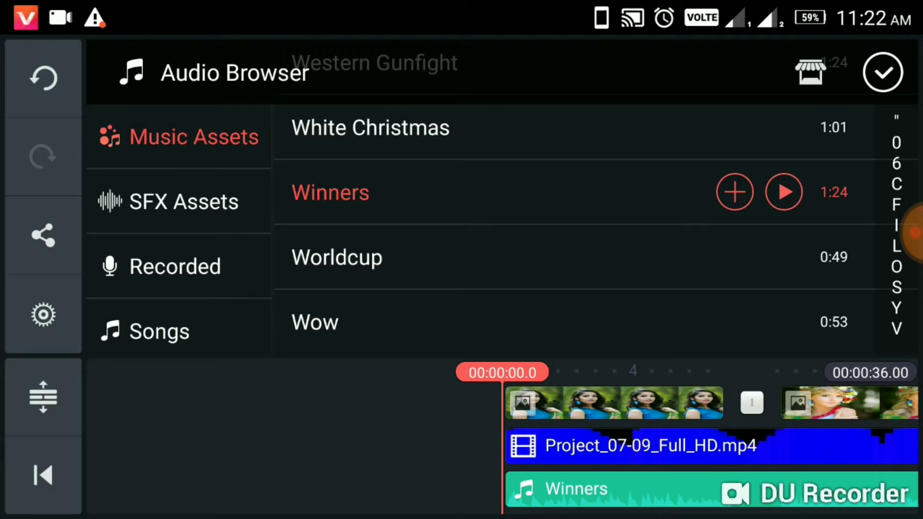
{"action": "left_click", "coordinate": [883, 71]}
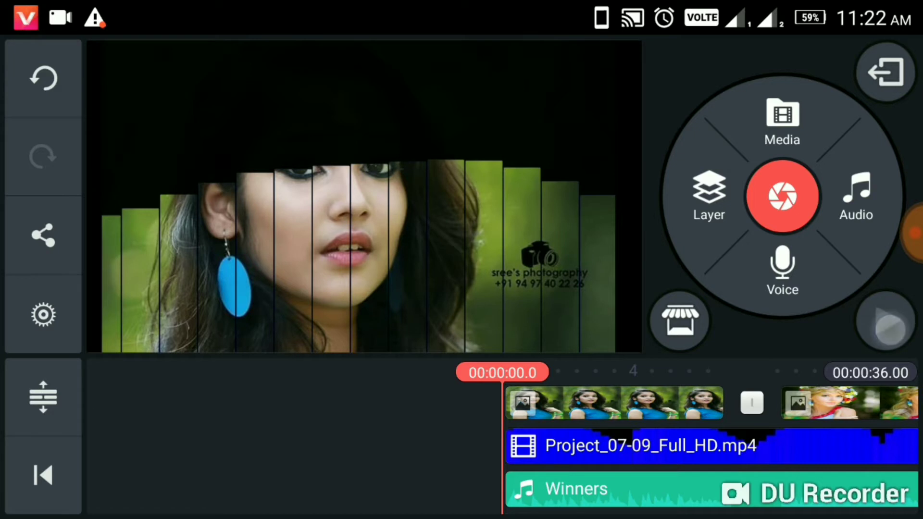
Play the project through with the new music, then pause the preview.
{"action": "left_click", "coordinate": [887, 324]}
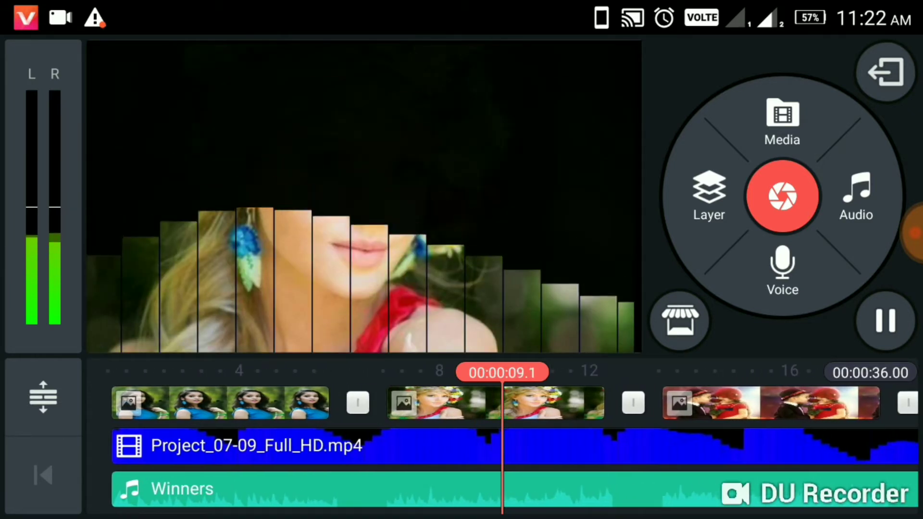
{"action": "left_click", "coordinate": [886, 321]}
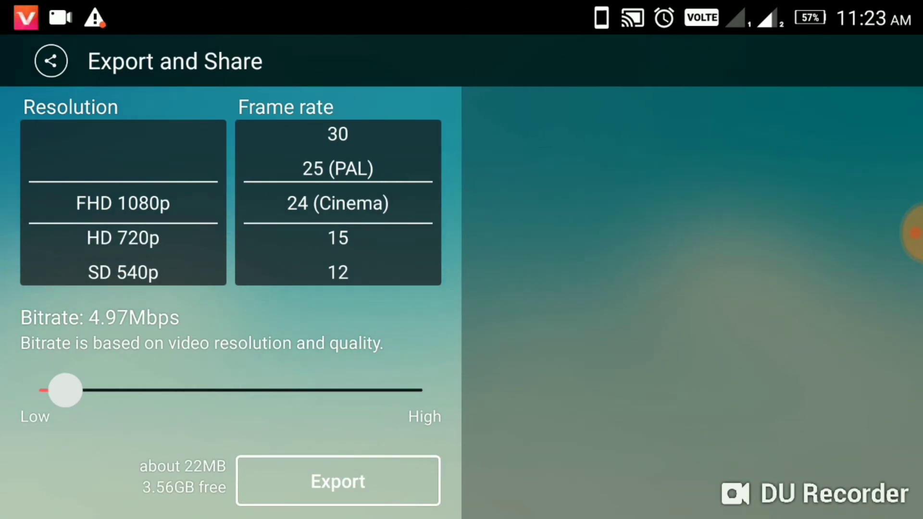
Keep FHD 1080p resolution and nudge the export bitrate up to 5.14 Mbps.
{"action": "left_click", "coordinate": [62, 151]}
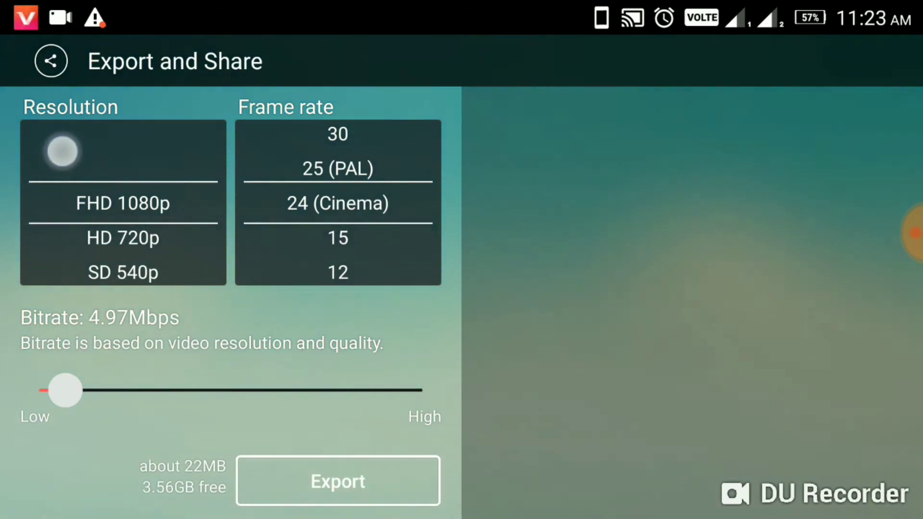
{"action": "mouse_move", "coordinate": [87, 238]}
{"action": "left_mouse_down"}
{"action": "mouse_move", "coordinate": [79, 190]}
{"action": "mouse_move", "coordinate": [61, 244]}
{"action": "mouse_move", "coordinate": [36, 250]}
{"action": "mouse_move", "coordinate": [62, 221]}
{"action": "mouse_move", "coordinate": [50, 202]}
{"action": "mouse_move", "coordinate": [56, 185]}
{"action": "mouse_move", "coordinate": [36, 180]}
{"action": "mouse_move", "coordinate": [50, 185]}
{"action": "mouse_move", "coordinate": [55, 142]}
{"action": "mouse_move", "coordinate": [63, 238]}
{"action": "mouse_move", "coordinate": [36, 252]}
{"action": "left_mouse_up"}
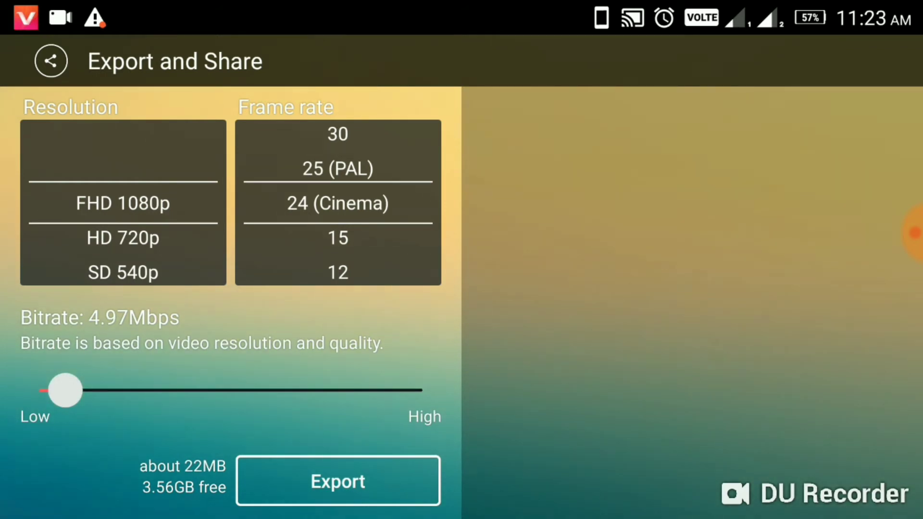
{"action": "mouse_move", "coordinate": [32, 239]}
{"action": "left_mouse_down"}
{"action": "mouse_move", "coordinate": [31, 198]}
{"action": "mouse_move", "coordinate": [15, 219]}
{"action": "left_mouse_up"}
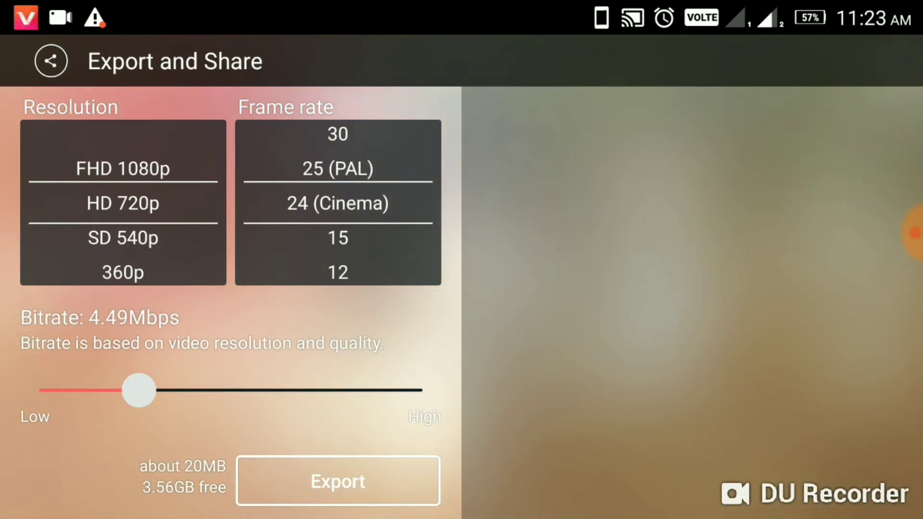
{"action": "mouse_move", "coordinate": [67, 232]}
{"action": "left_mouse_down"}
{"action": "mouse_move", "coordinate": [62, 206]}
{"action": "mouse_move", "coordinate": [35, 195]}
{"action": "mouse_move", "coordinate": [84, 153]}
{"action": "mouse_move", "coordinate": [48, 183]}
{"action": "mouse_move", "coordinate": [74, 154]}
{"action": "mouse_move", "coordinate": [76, 261]}
{"action": "left_mouse_up"}
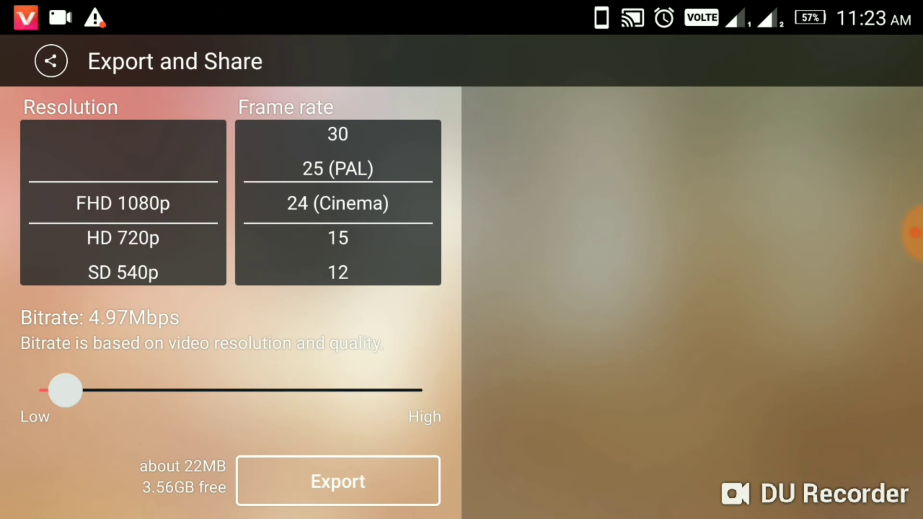
{"action": "mouse_move", "coordinate": [66, 390]}
{"action": "left_mouse_down"}
{"action": "mouse_move", "coordinate": [325, 390]}
{"action": "mouse_move", "coordinate": [196, 390]}
{"action": "mouse_move", "coordinate": [316, 390]}
{"action": "mouse_move", "coordinate": [390, 408]}
{"action": "mouse_move", "coordinate": [231, 414]}
{"action": "mouse_move", "coordinate": [199, 402]}
{"action": "mouse_move", "coordinate": [154, 422]}
{"action": "mouse_move", "coordinate": [316, 424]}
{"action": "mouse_move", "coordinate": [319, 398]}
{"action": "mouse_move", "coordinate": [99, 392]}
{"action": "mouse_move", "coordinate": [82, 401]}
{"action": "left_mouse_up"}
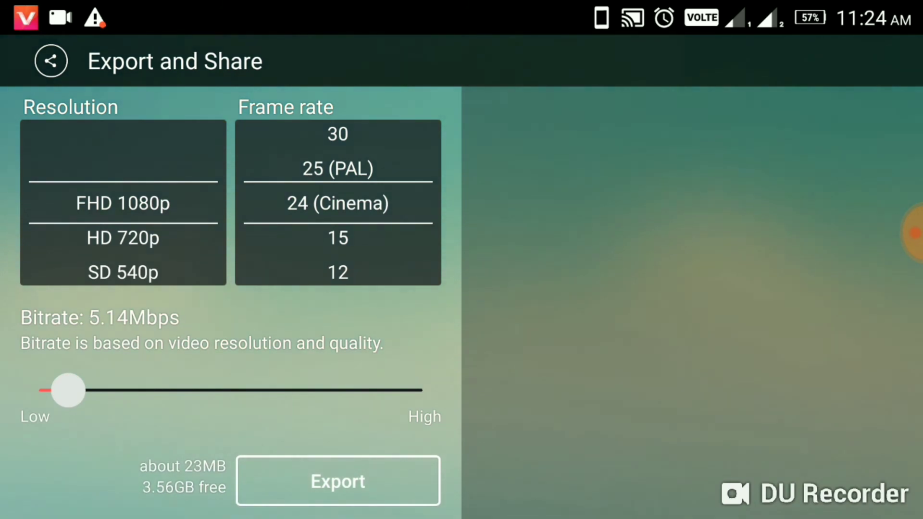
Export the project as a video at FHD 1080p and 5.14 Mbps.
{"action": "left_click", "coordinate": [320, 474]}
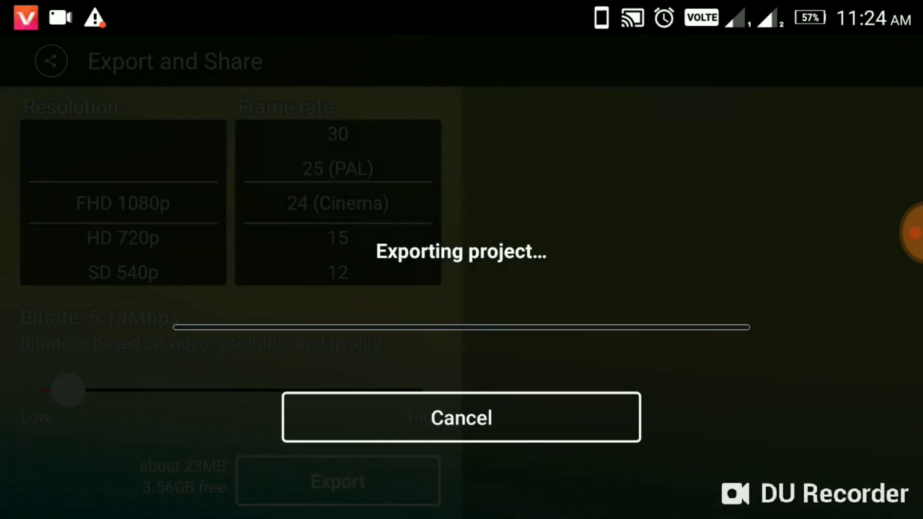